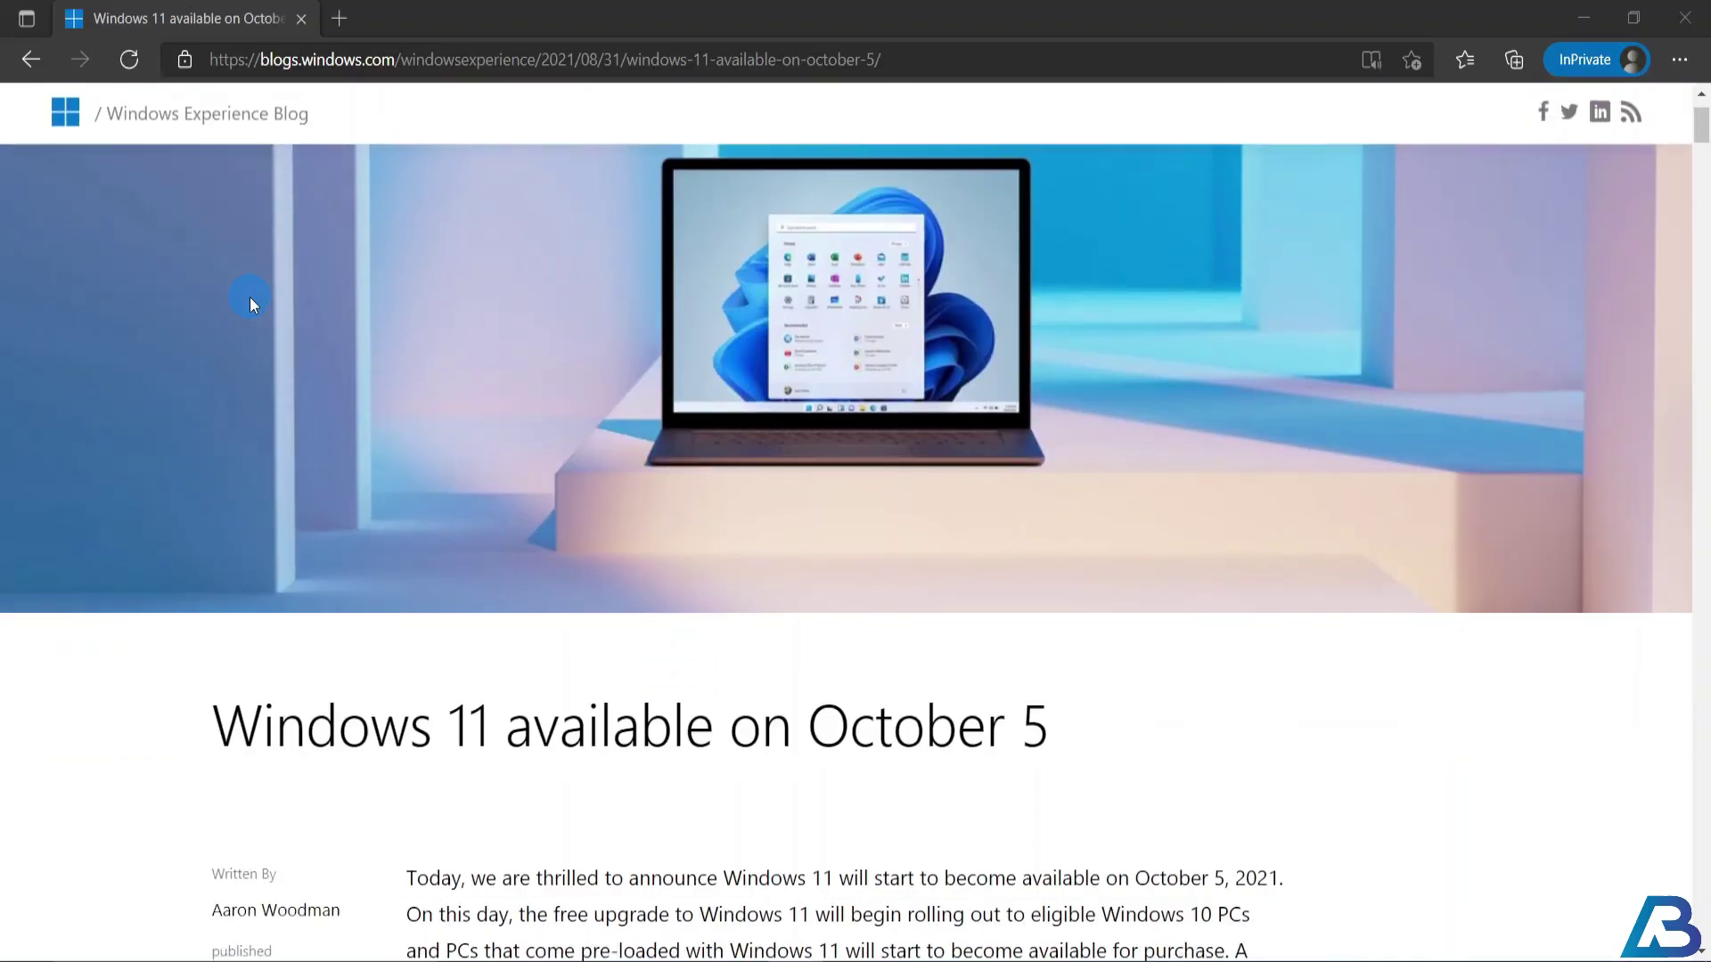
After reading the blog post, confirm the Beta Channel build and request the English ISO download
scroll(250, 304, down, 3)
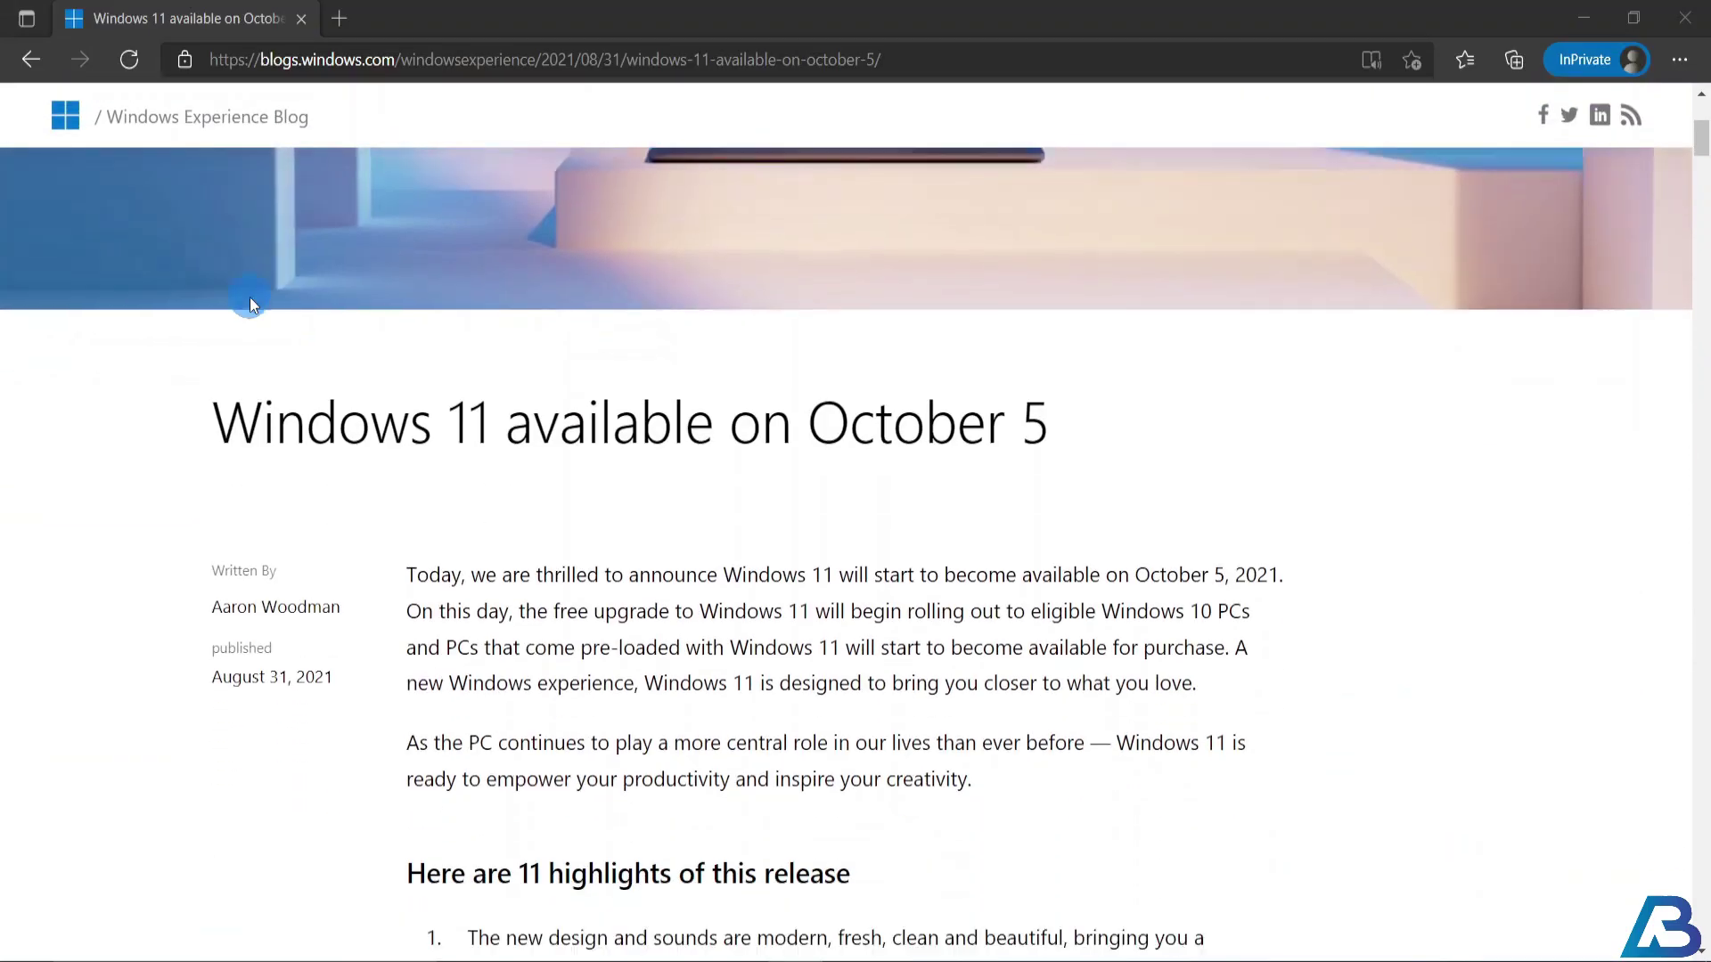
scroll(249, 304, down, 1)
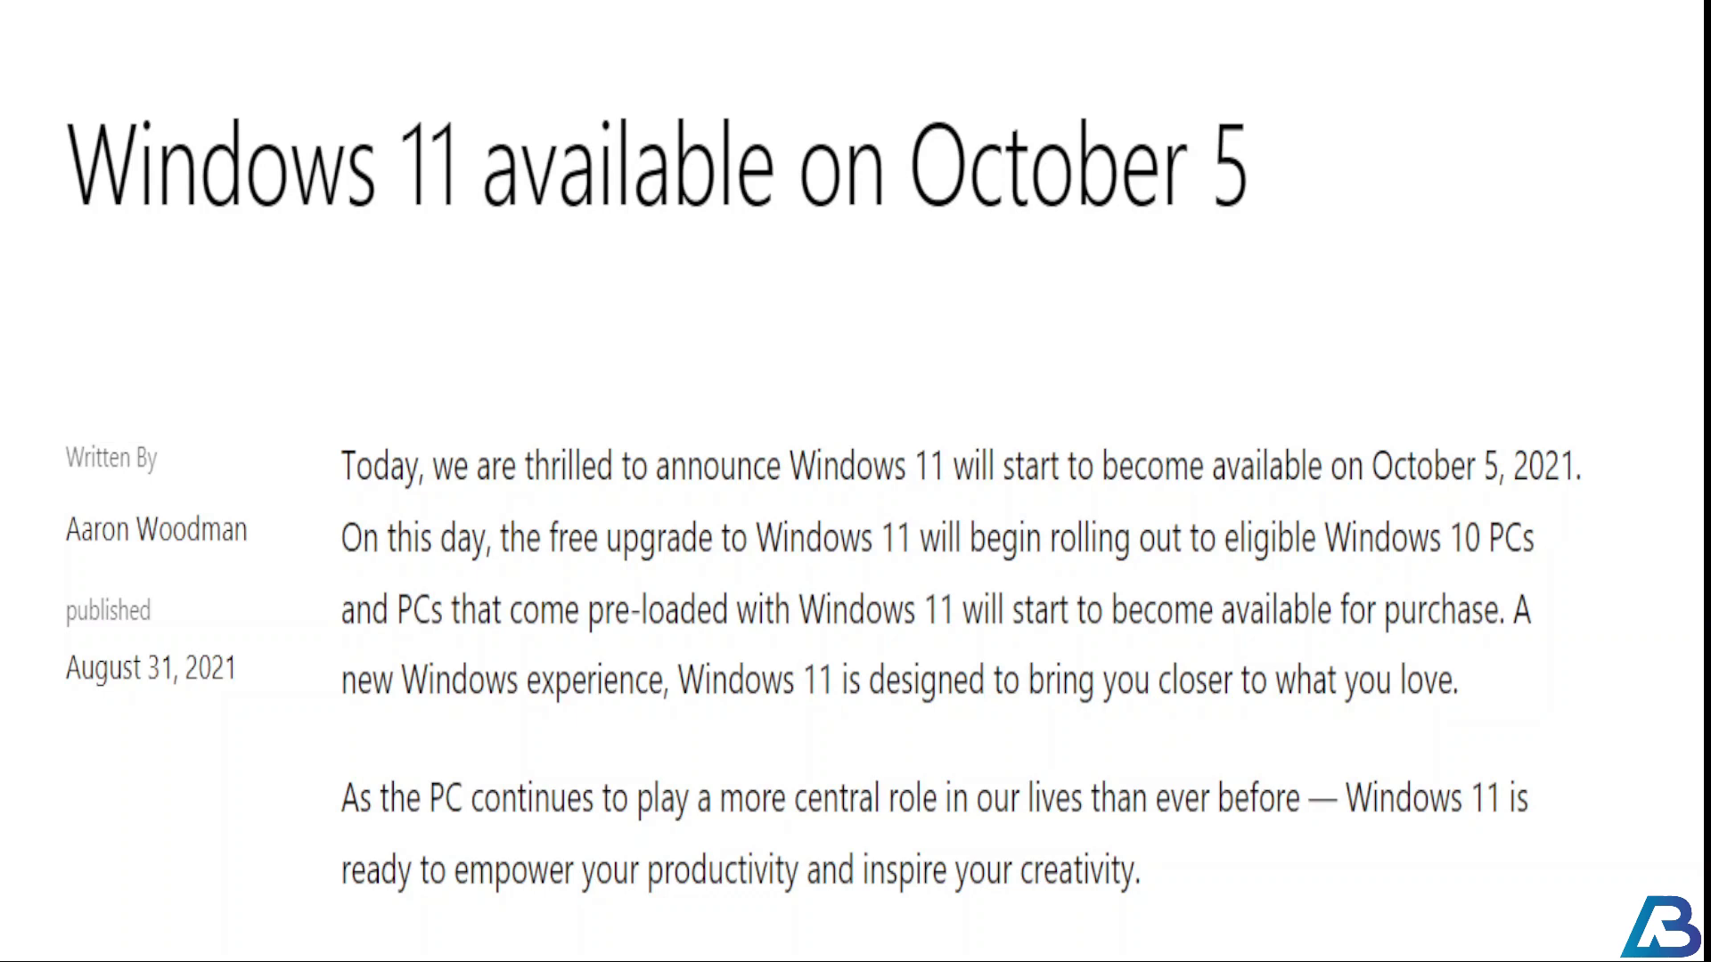
click(344, 646)
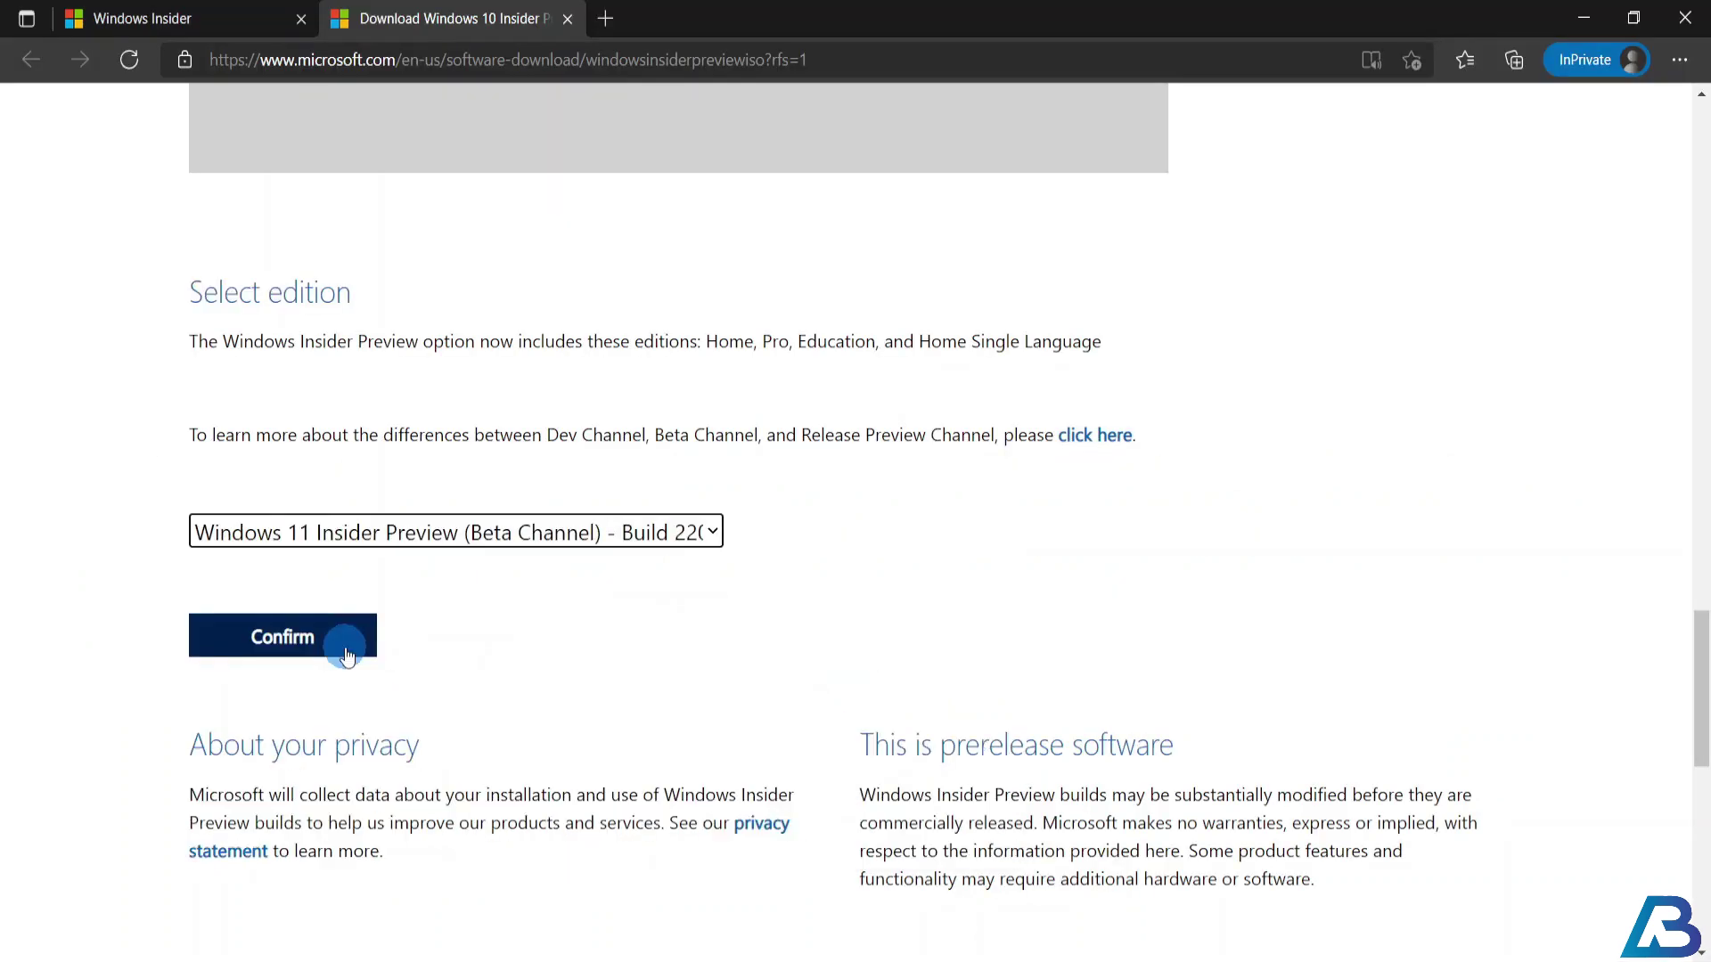
scroll(339, 446, down, 5)
click(340, 386)
click(268, 638)
click(261, 470)
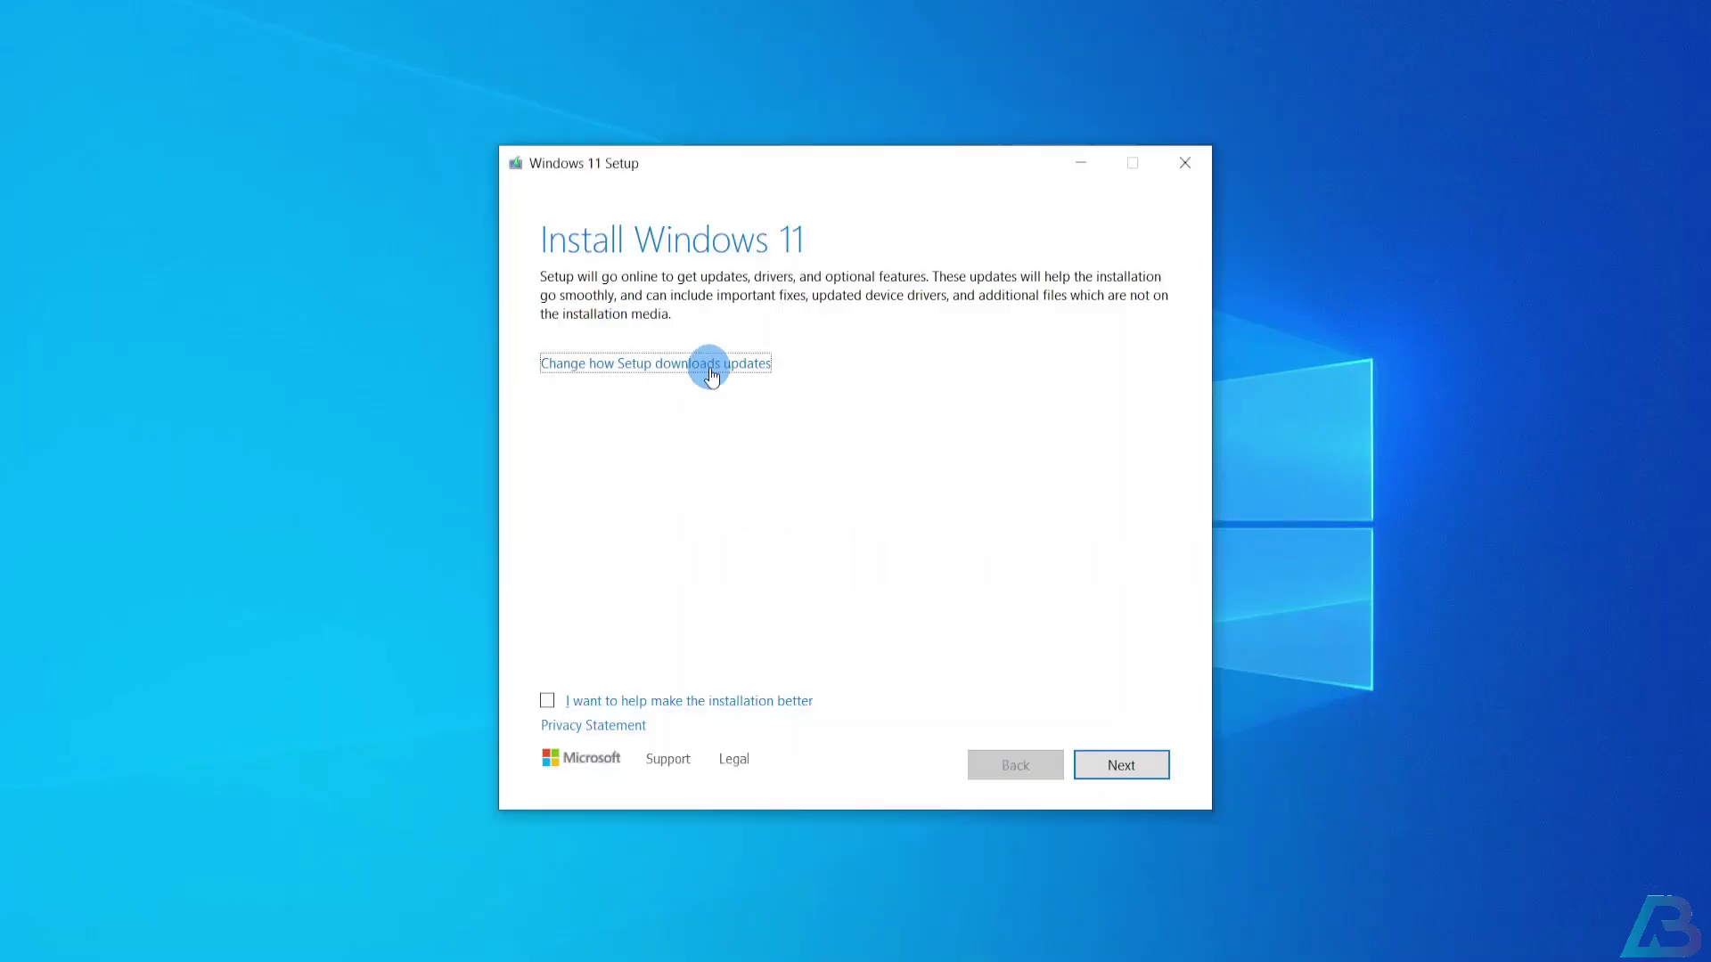
Skip updates, accept the license terms and install Windows 11 Enterprise keeping files and apps
click(711, 367)
click(1120, 765)
click(1125, 767)
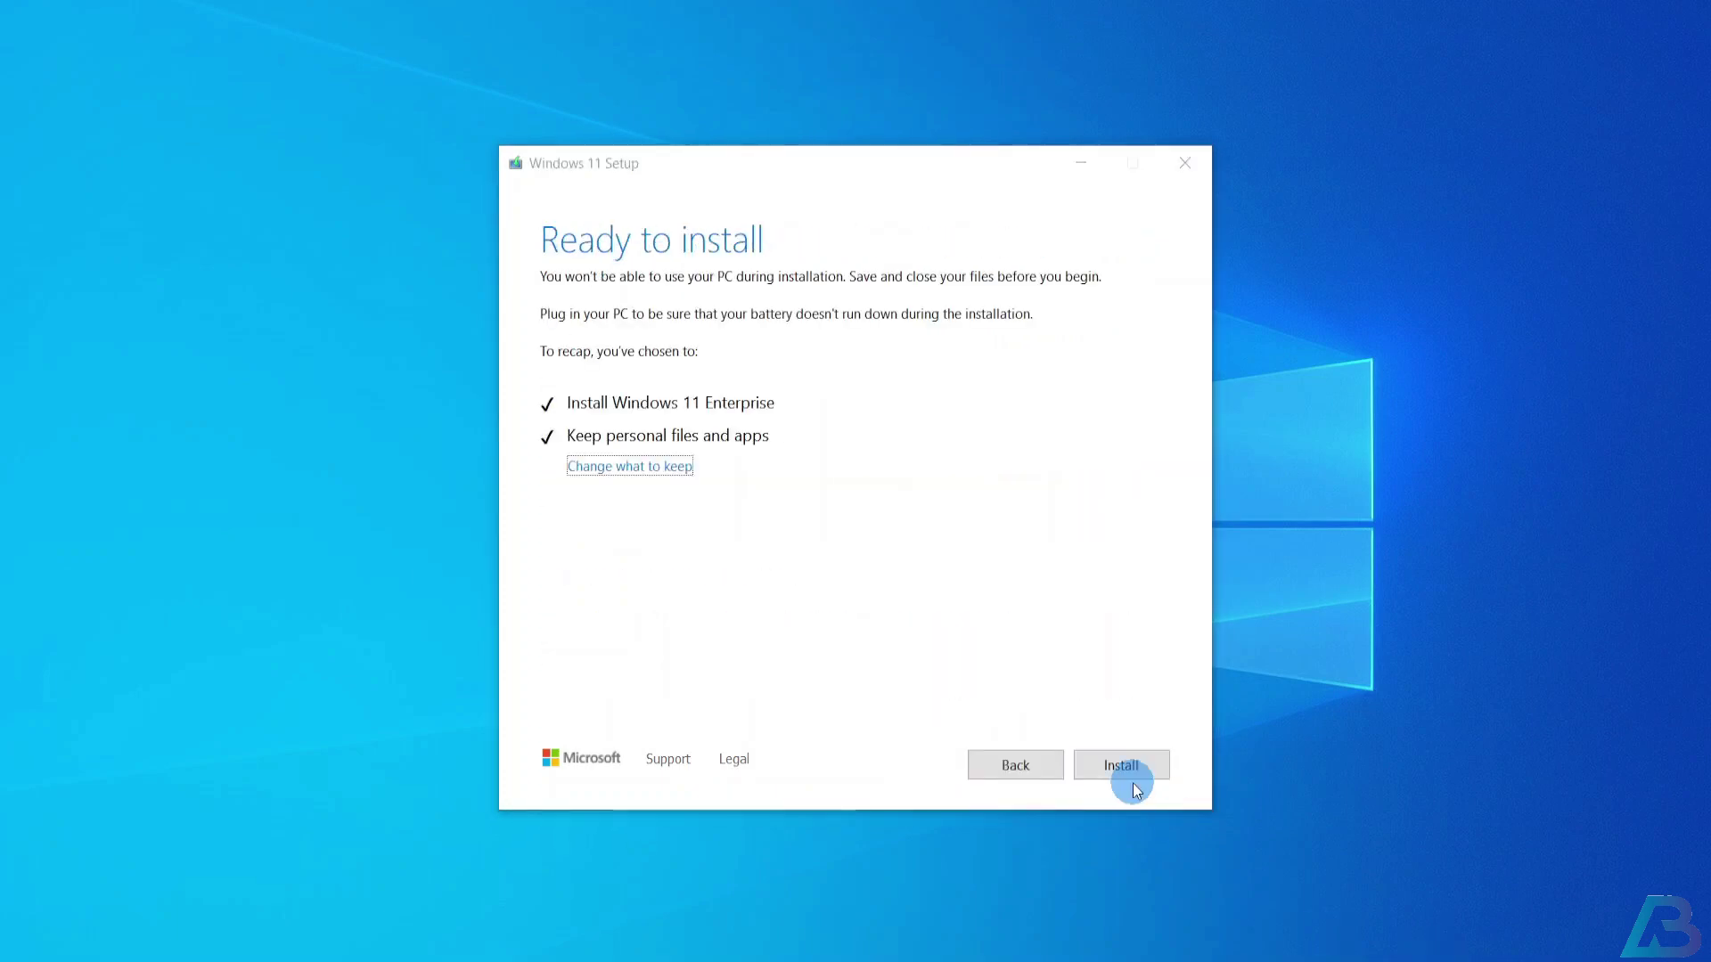
click(1130, 775)
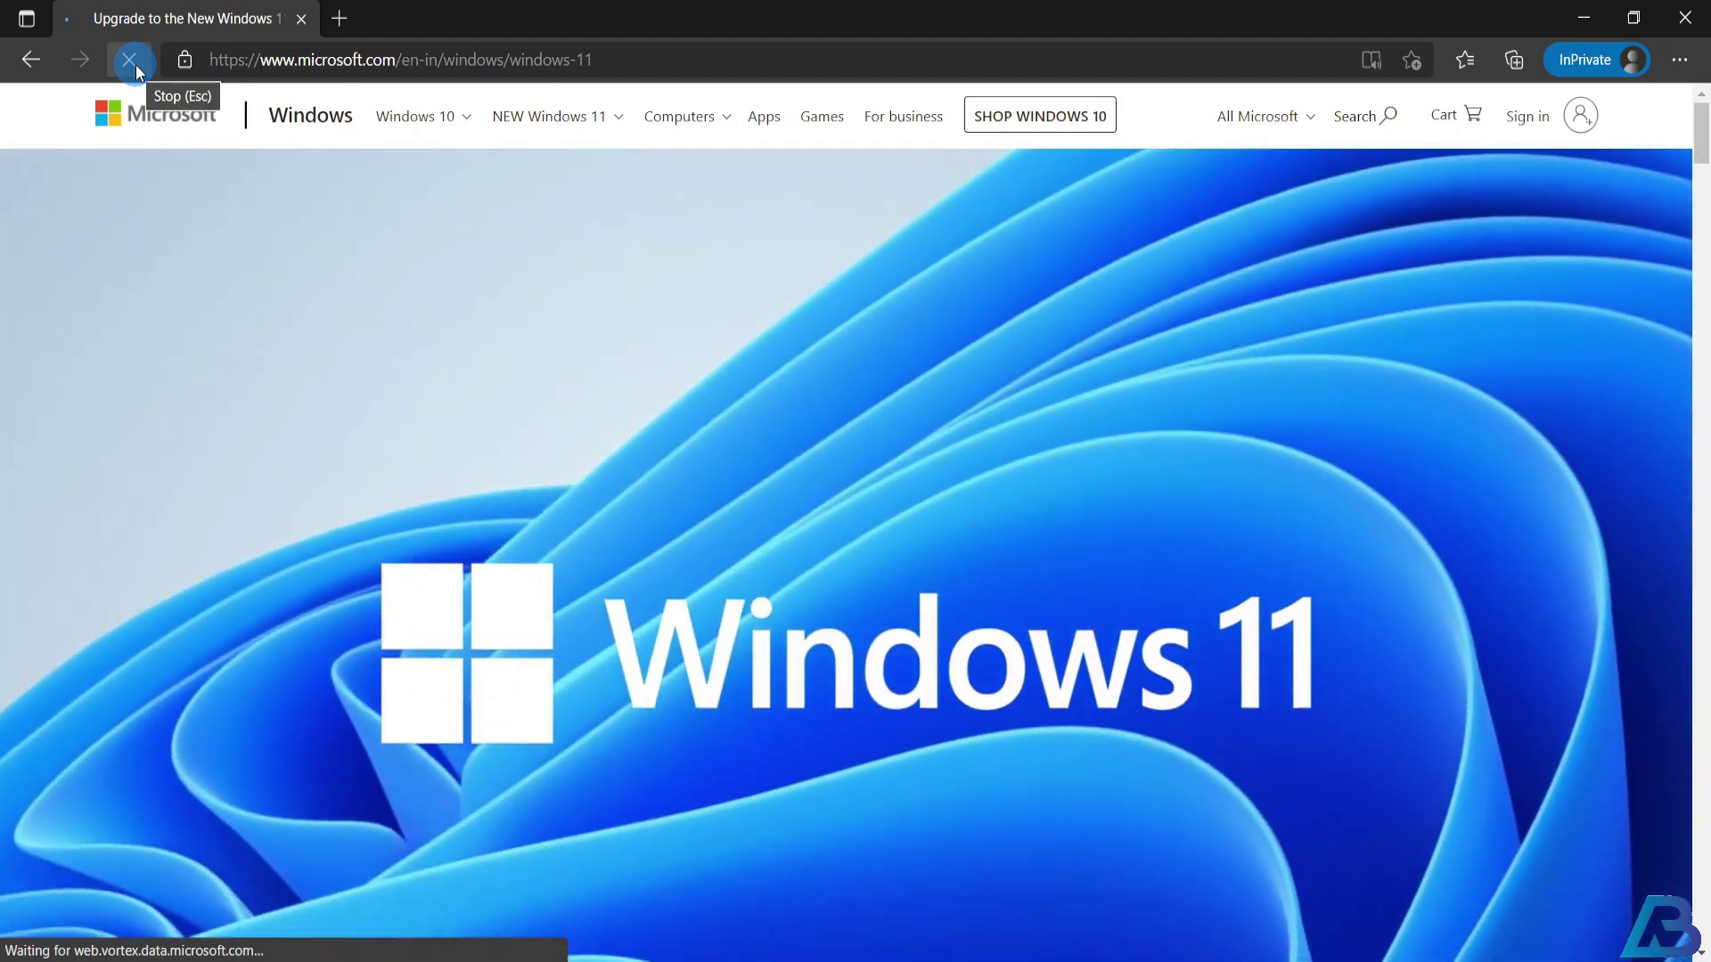
Download WindowsPCHealthCheckSetup.msi from the Windows 11 compatibility section and run the installer
click(264, 244)
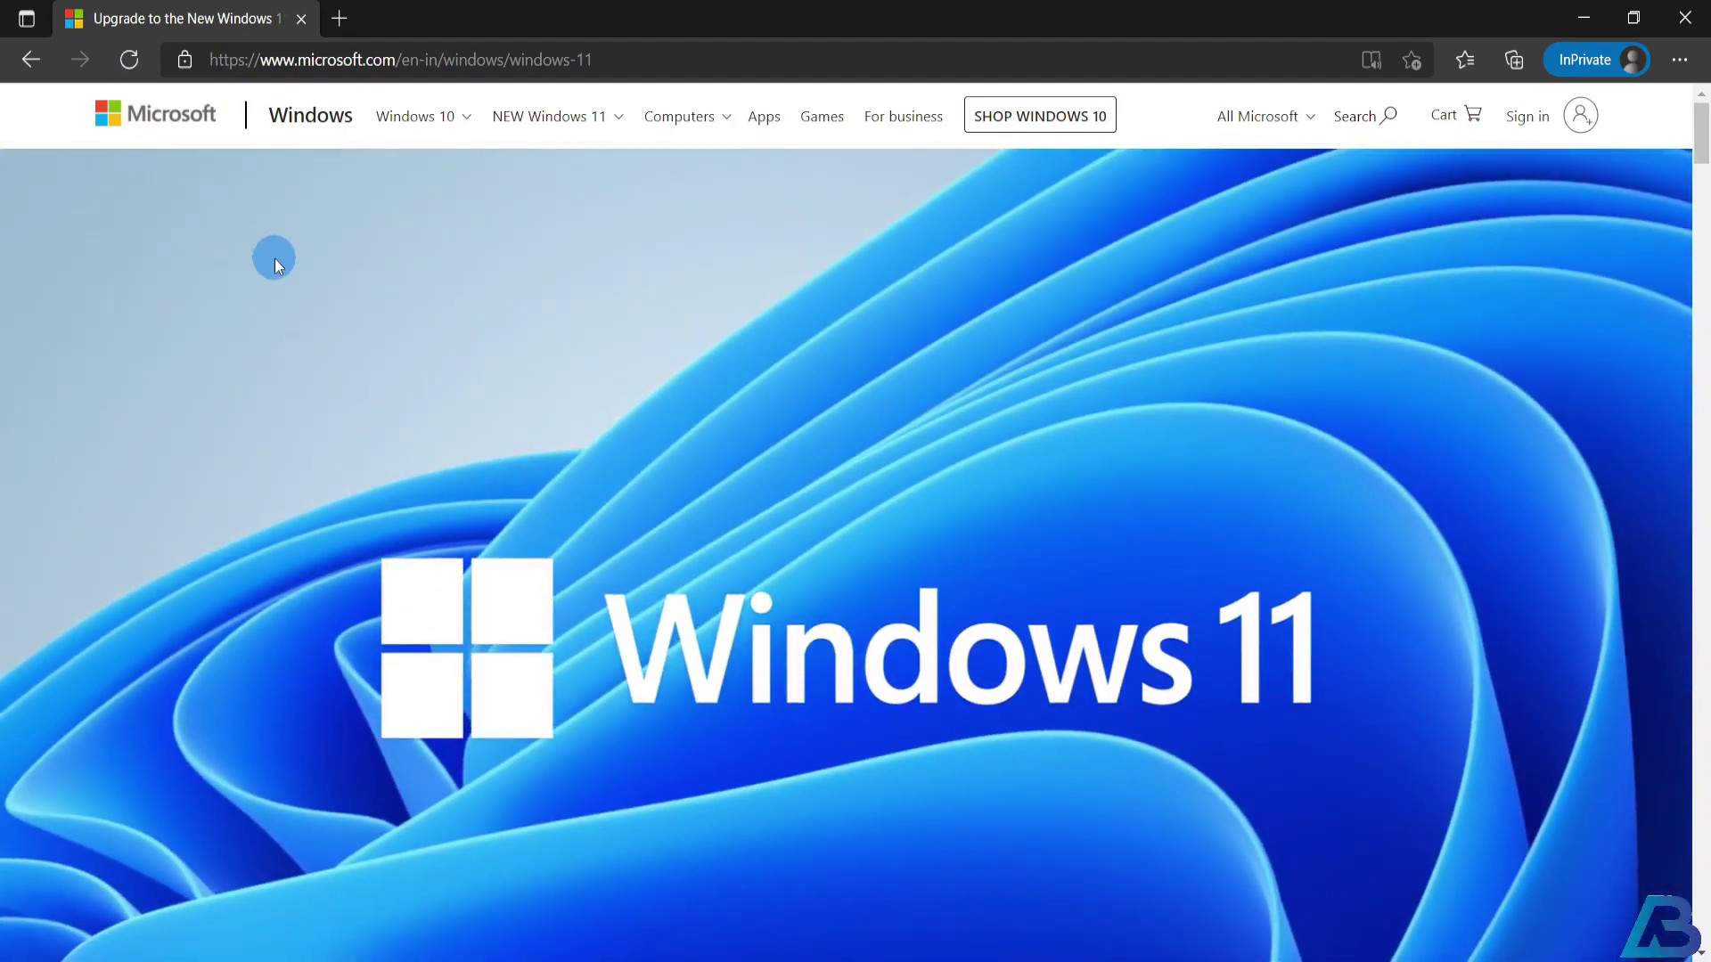
scroll(274, 259, down, 20)
scroll(275, 258, down, 20)
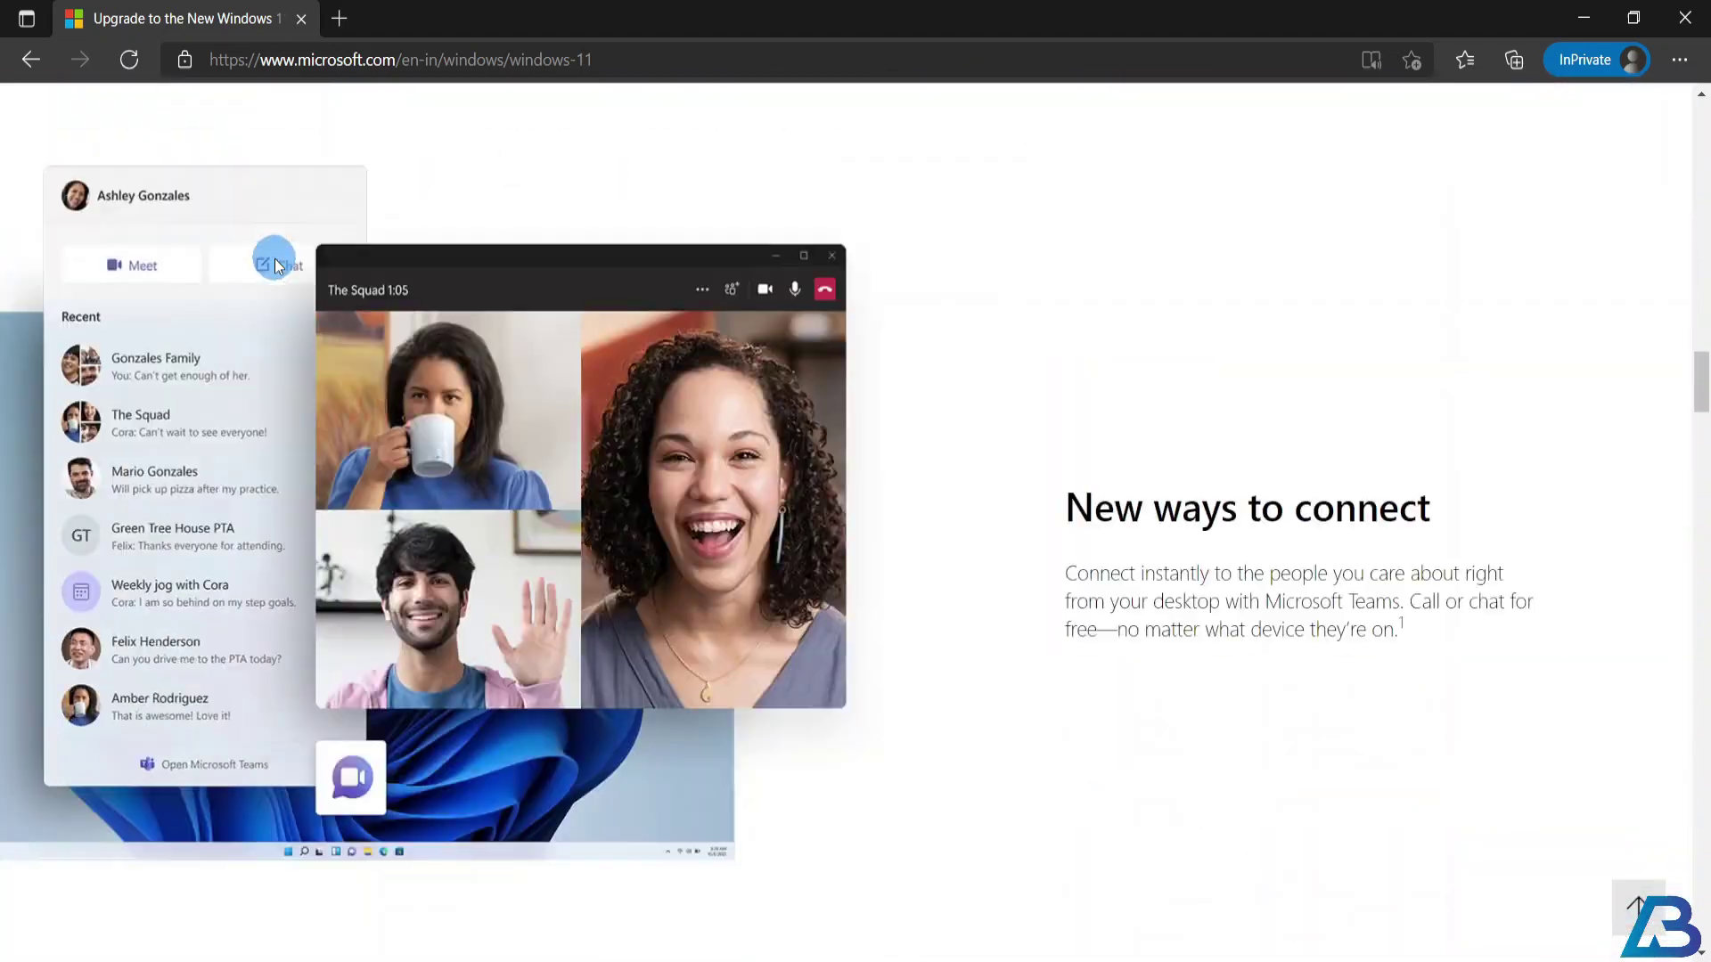
scroll(275, 258, down, 20)
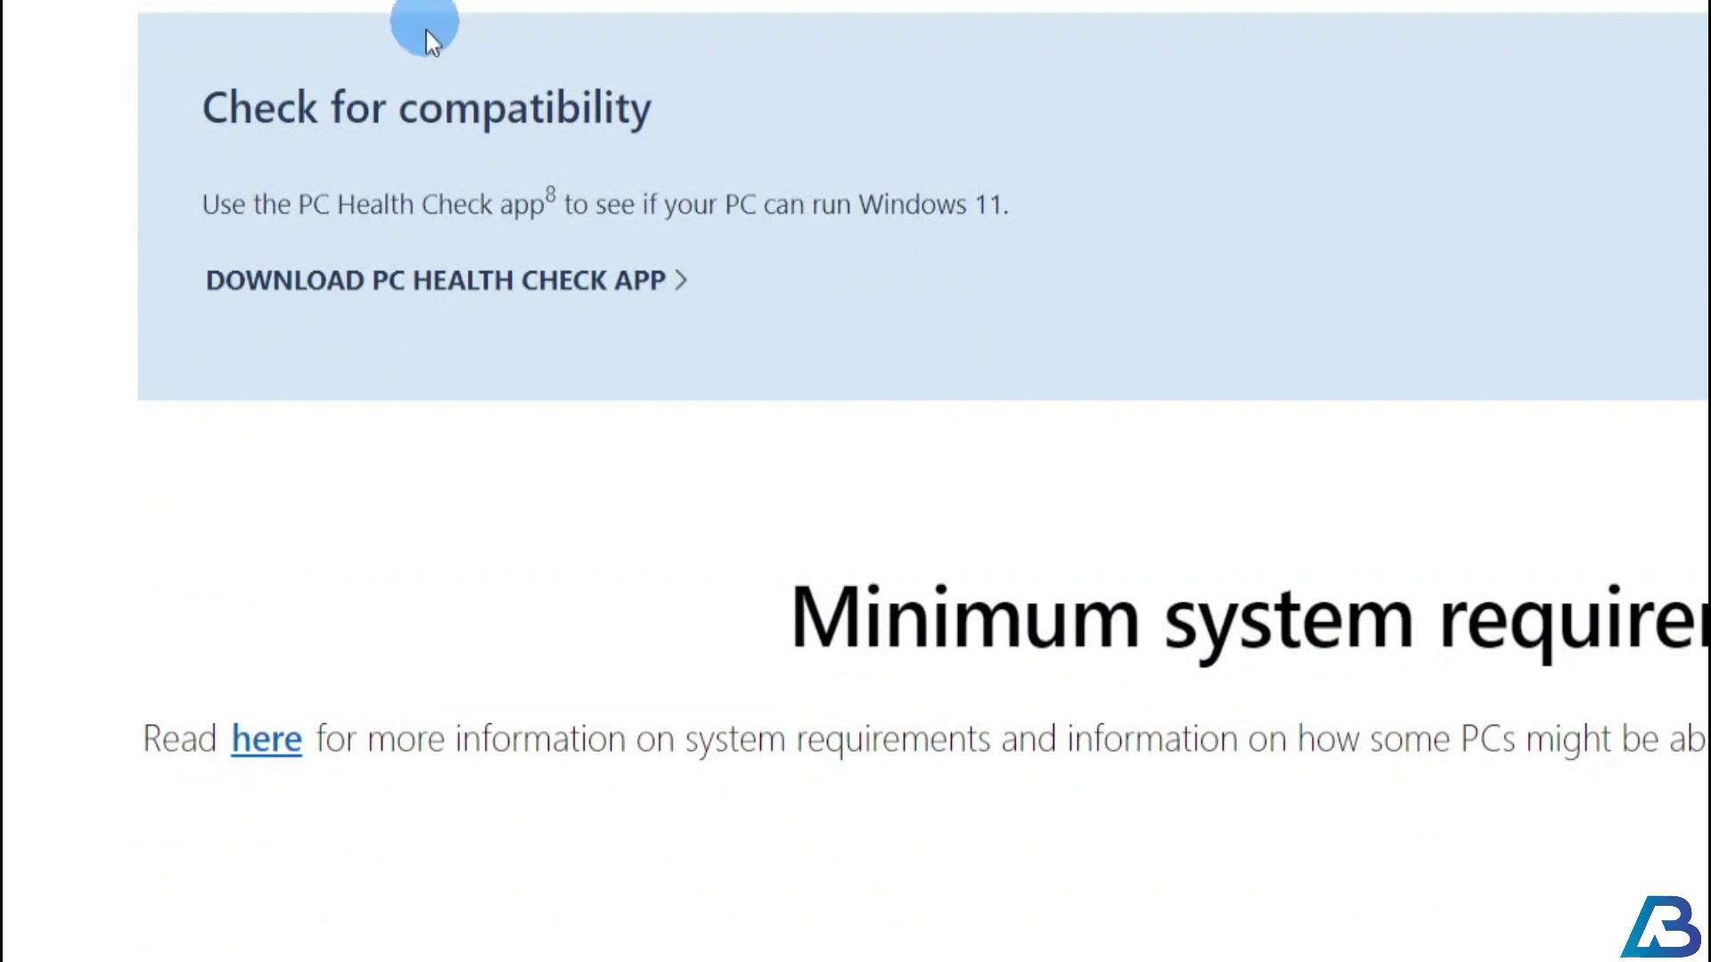
click(386, 284)
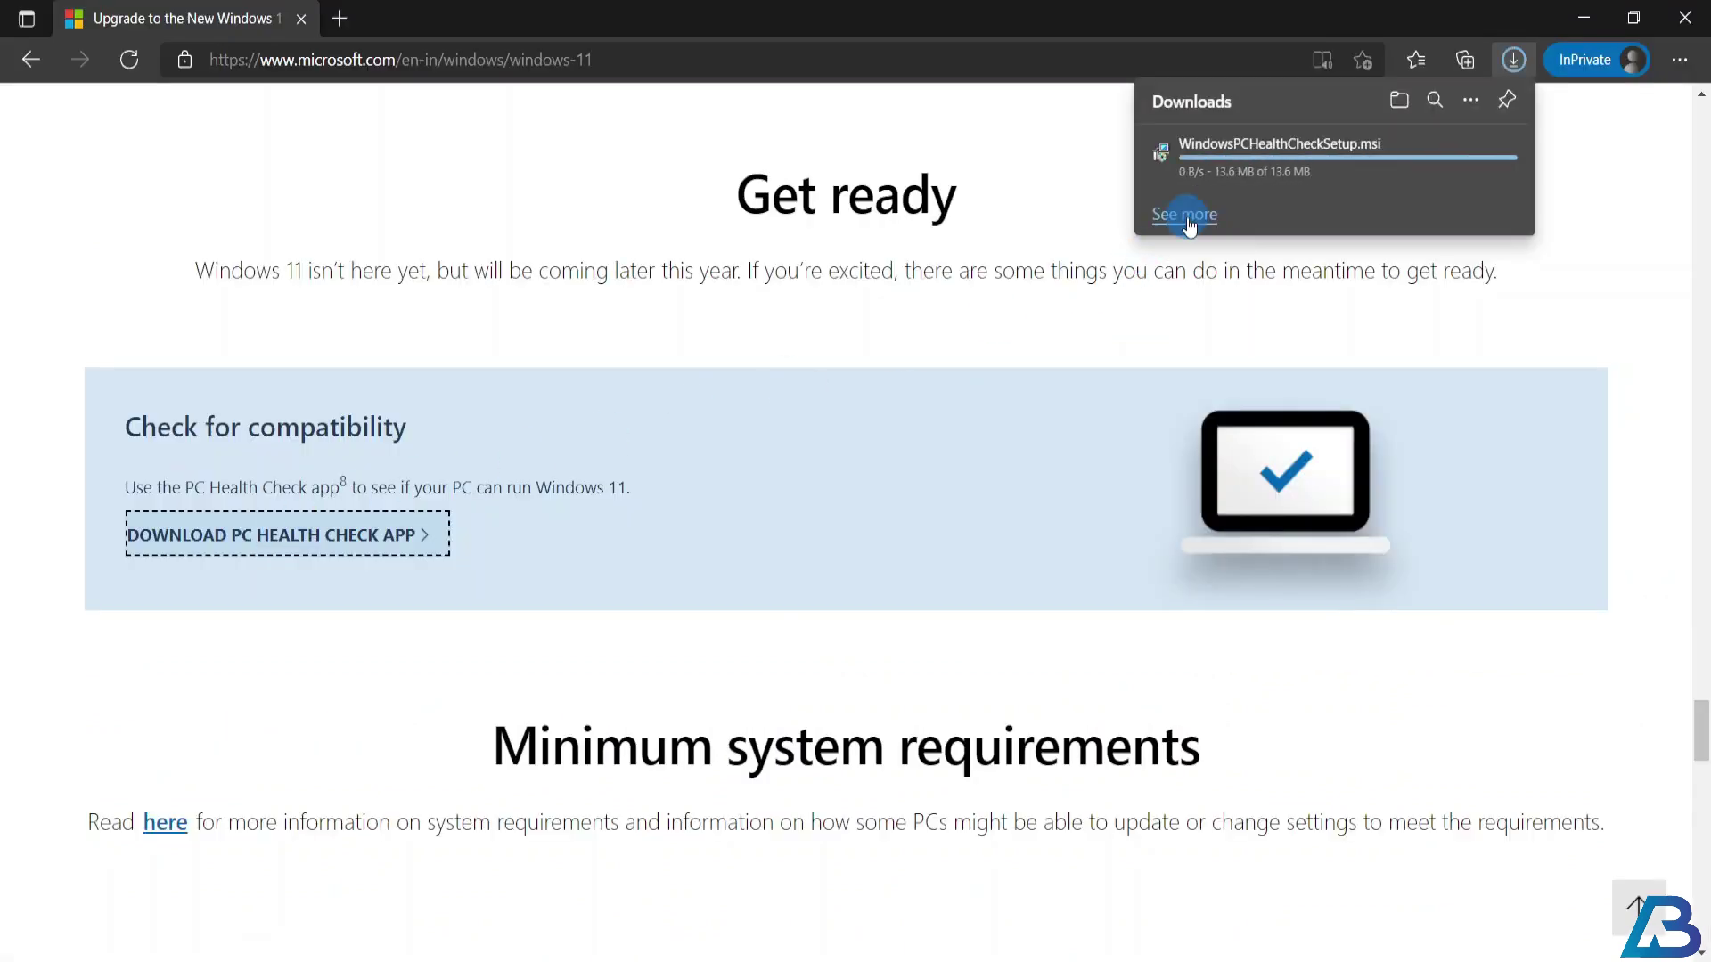
click(1239, 164)
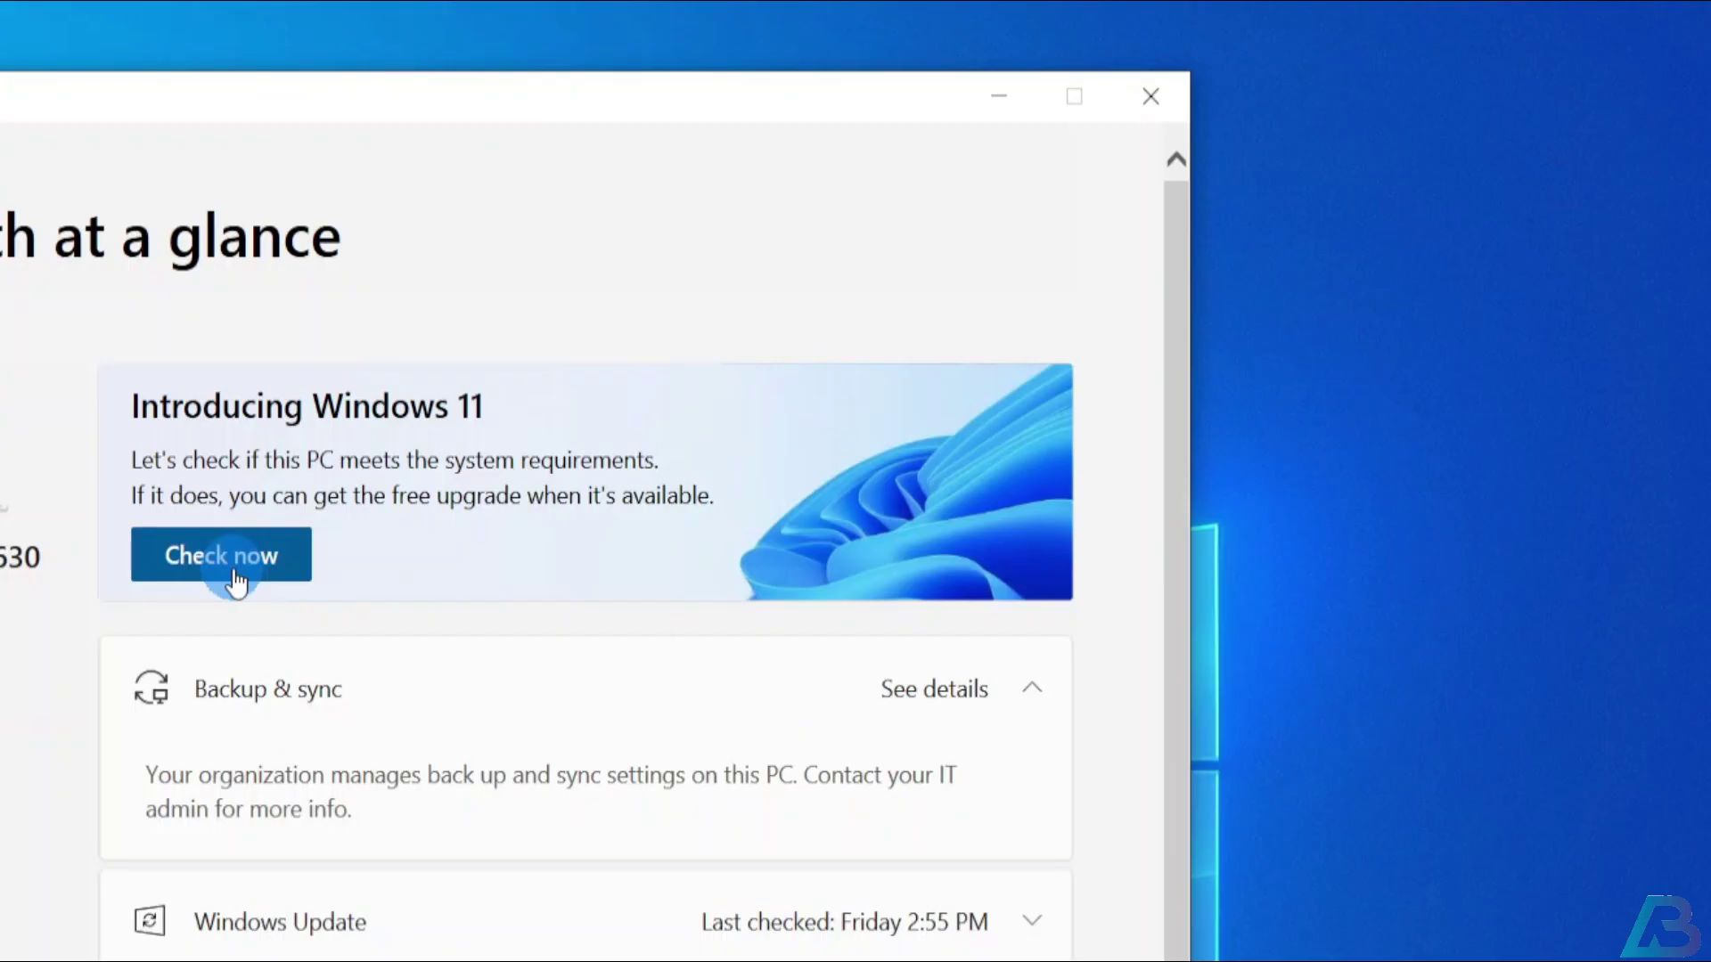
Run PC Health Check and review every result confirming the PC meets Windows 11 requirements
click(236, 579)
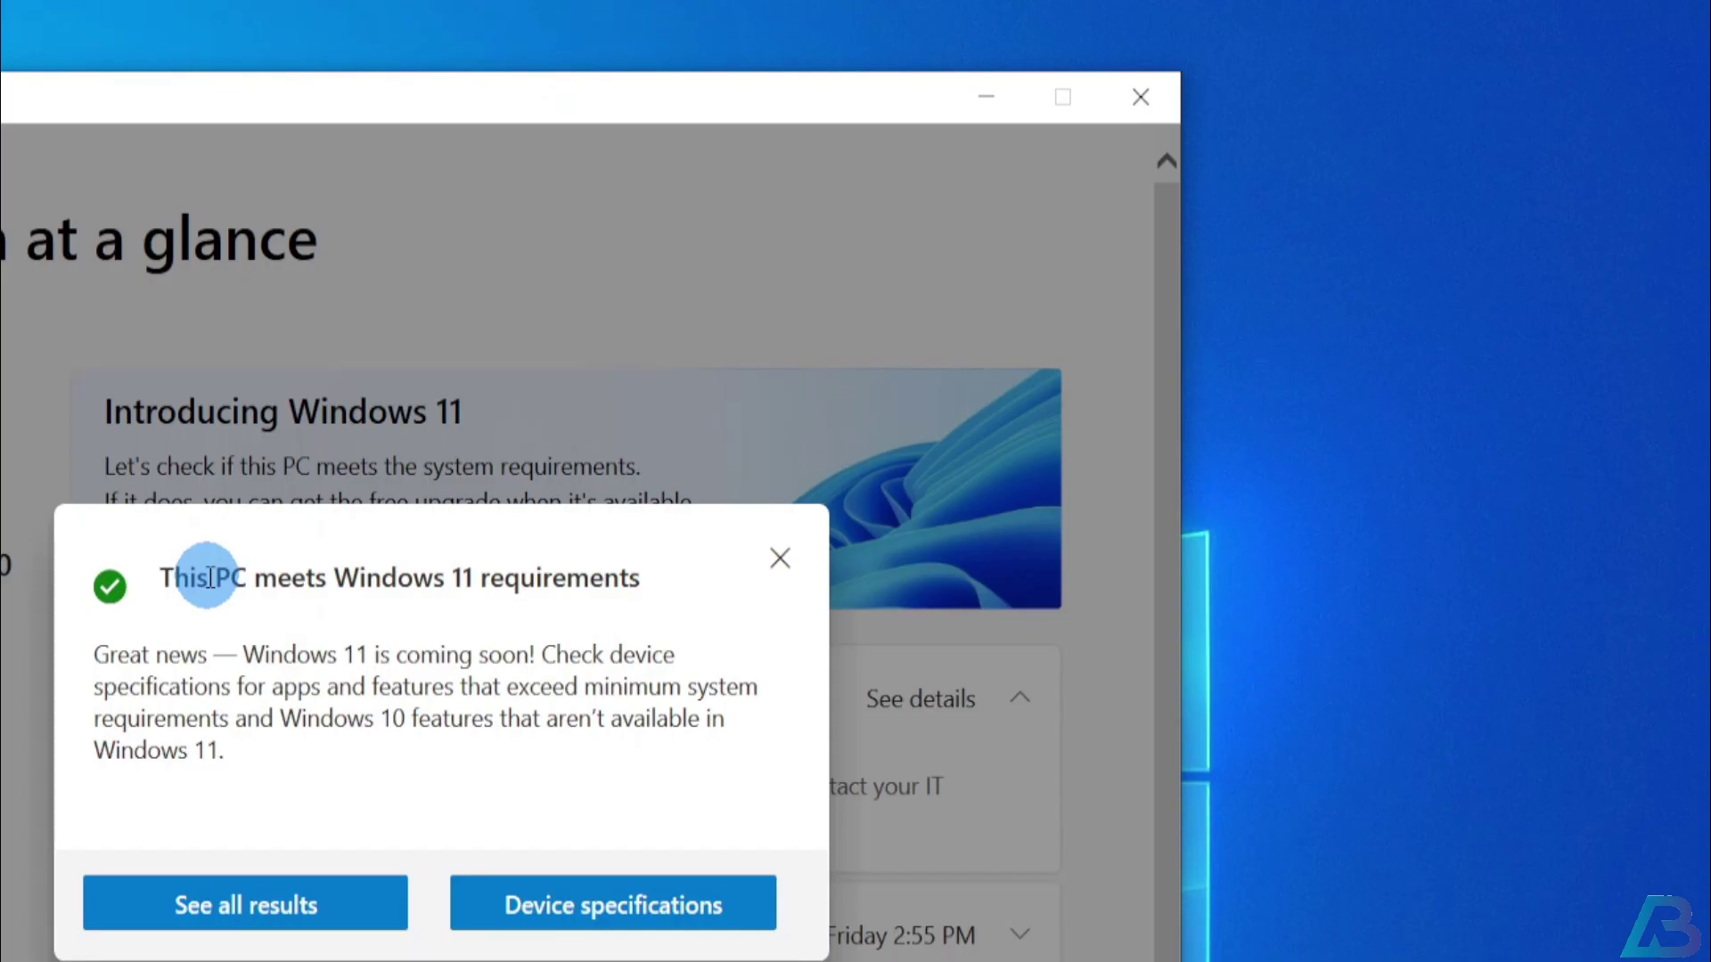
click(201, 905)
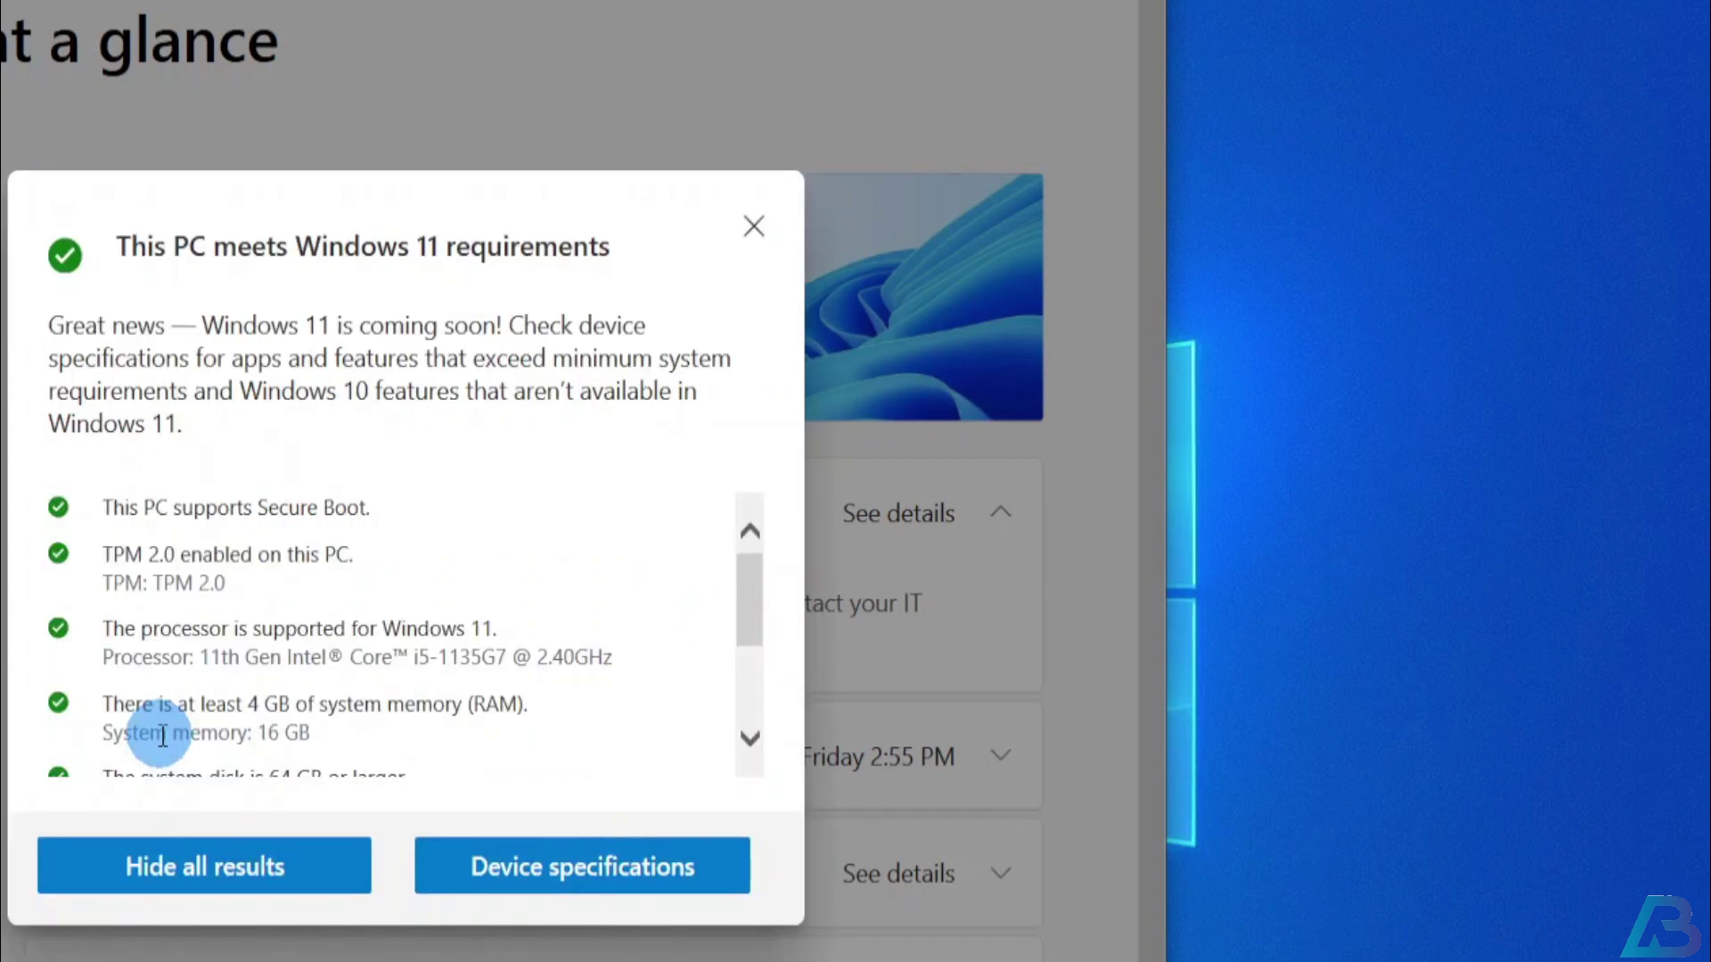
scroll(163, 736, down, 4)
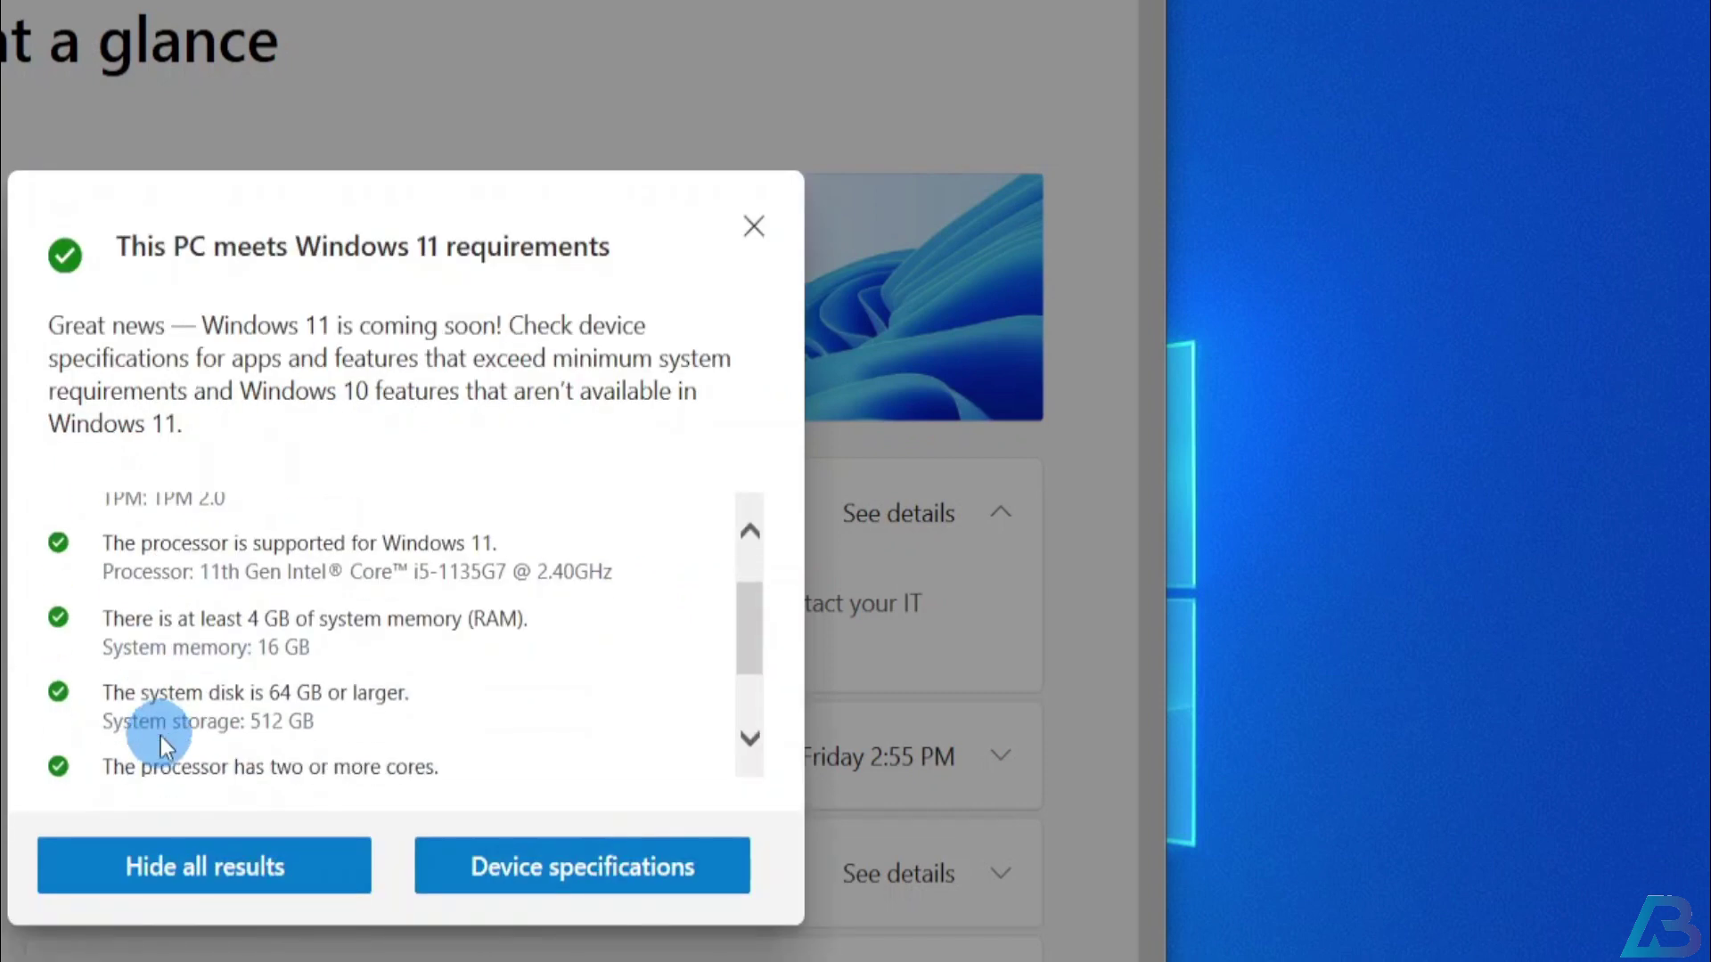
scroll(163, 736, down, 1)
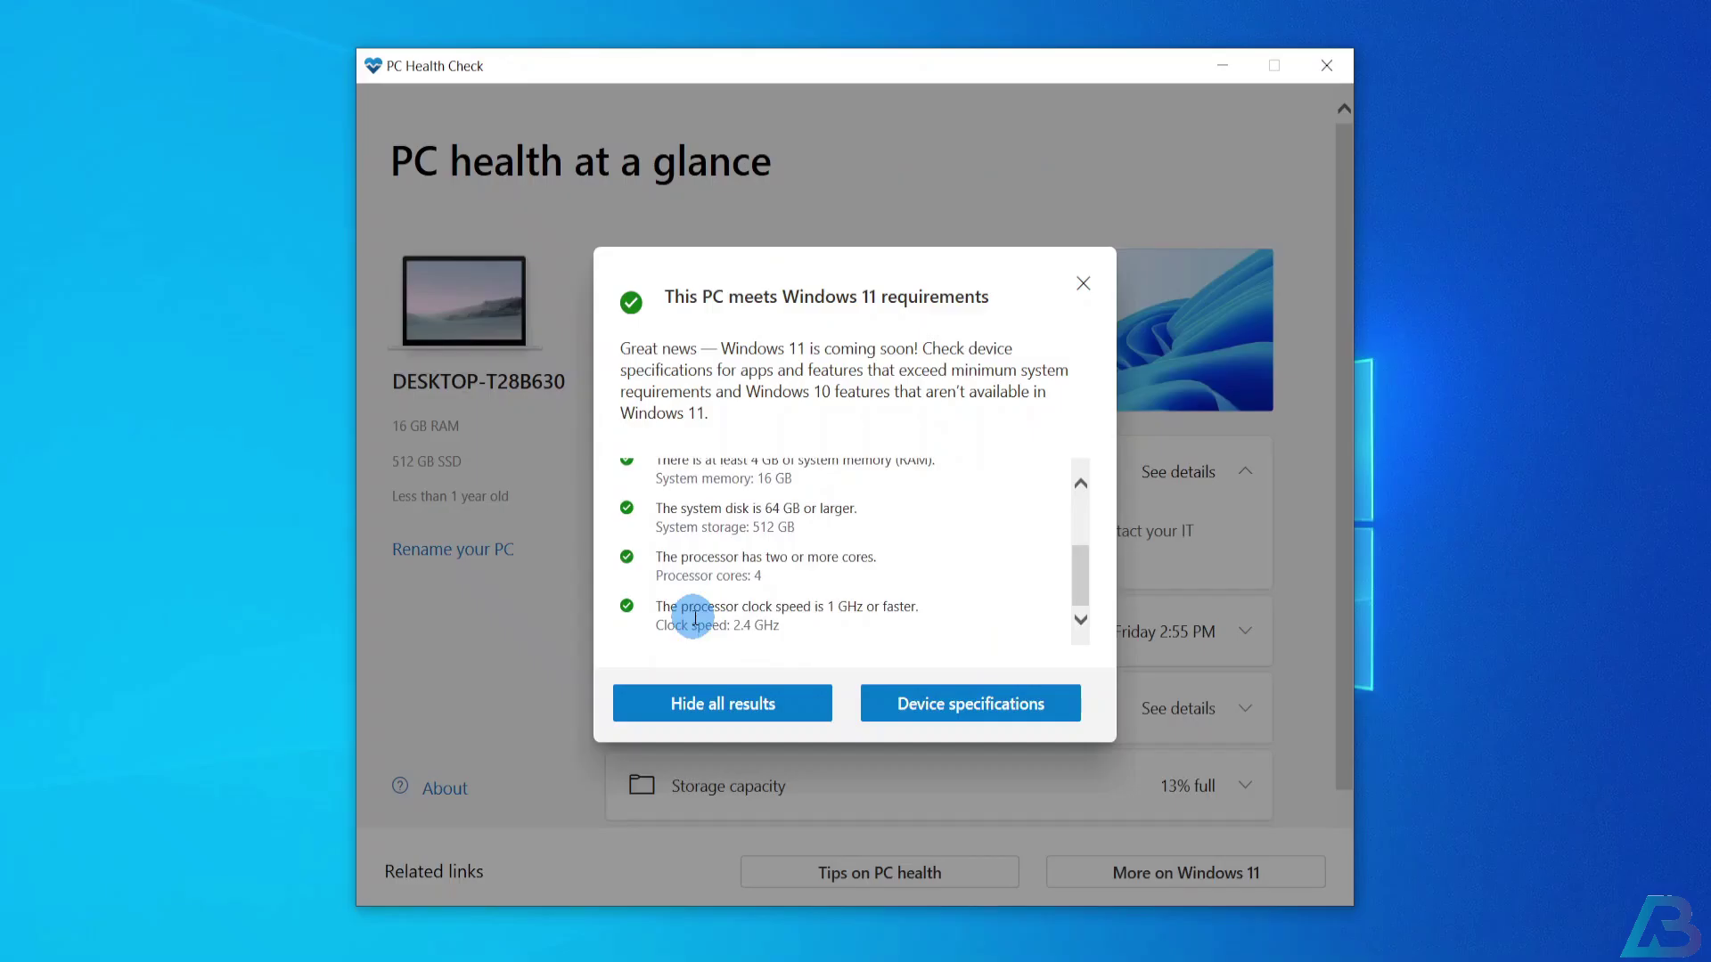
scroll(163, 736, up, 4)
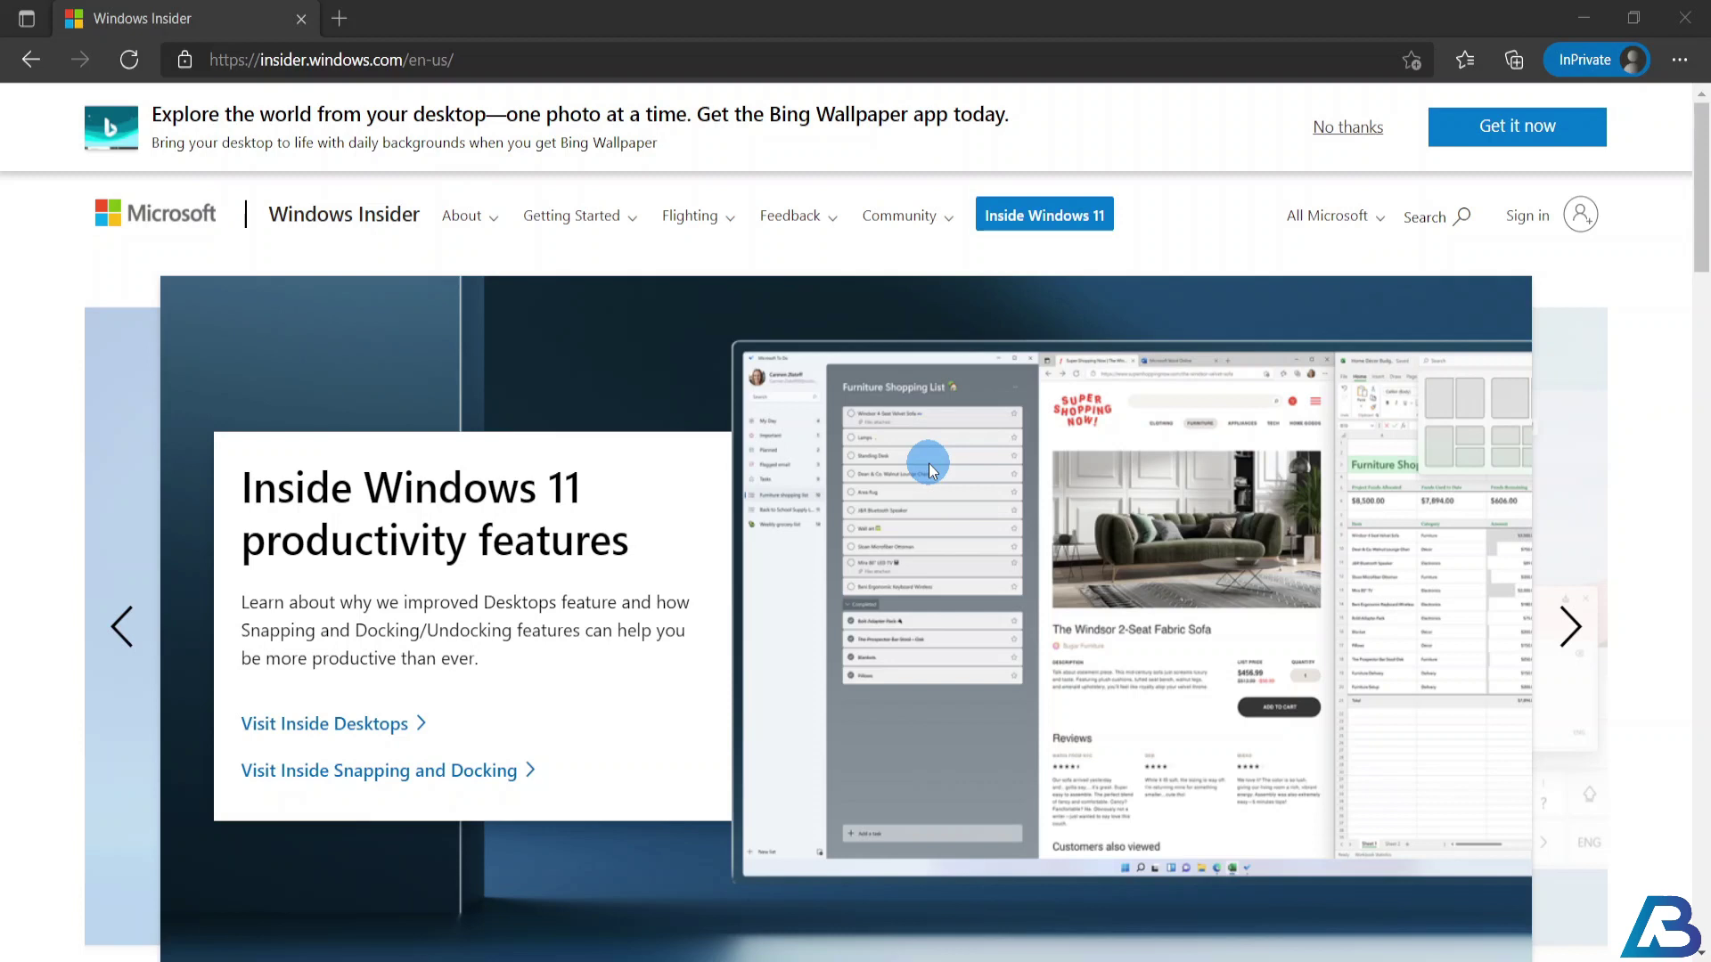
Register for the Windows Insider Program, signing in and accepting the Program Agreement
scroll(927, 470, down, 6)
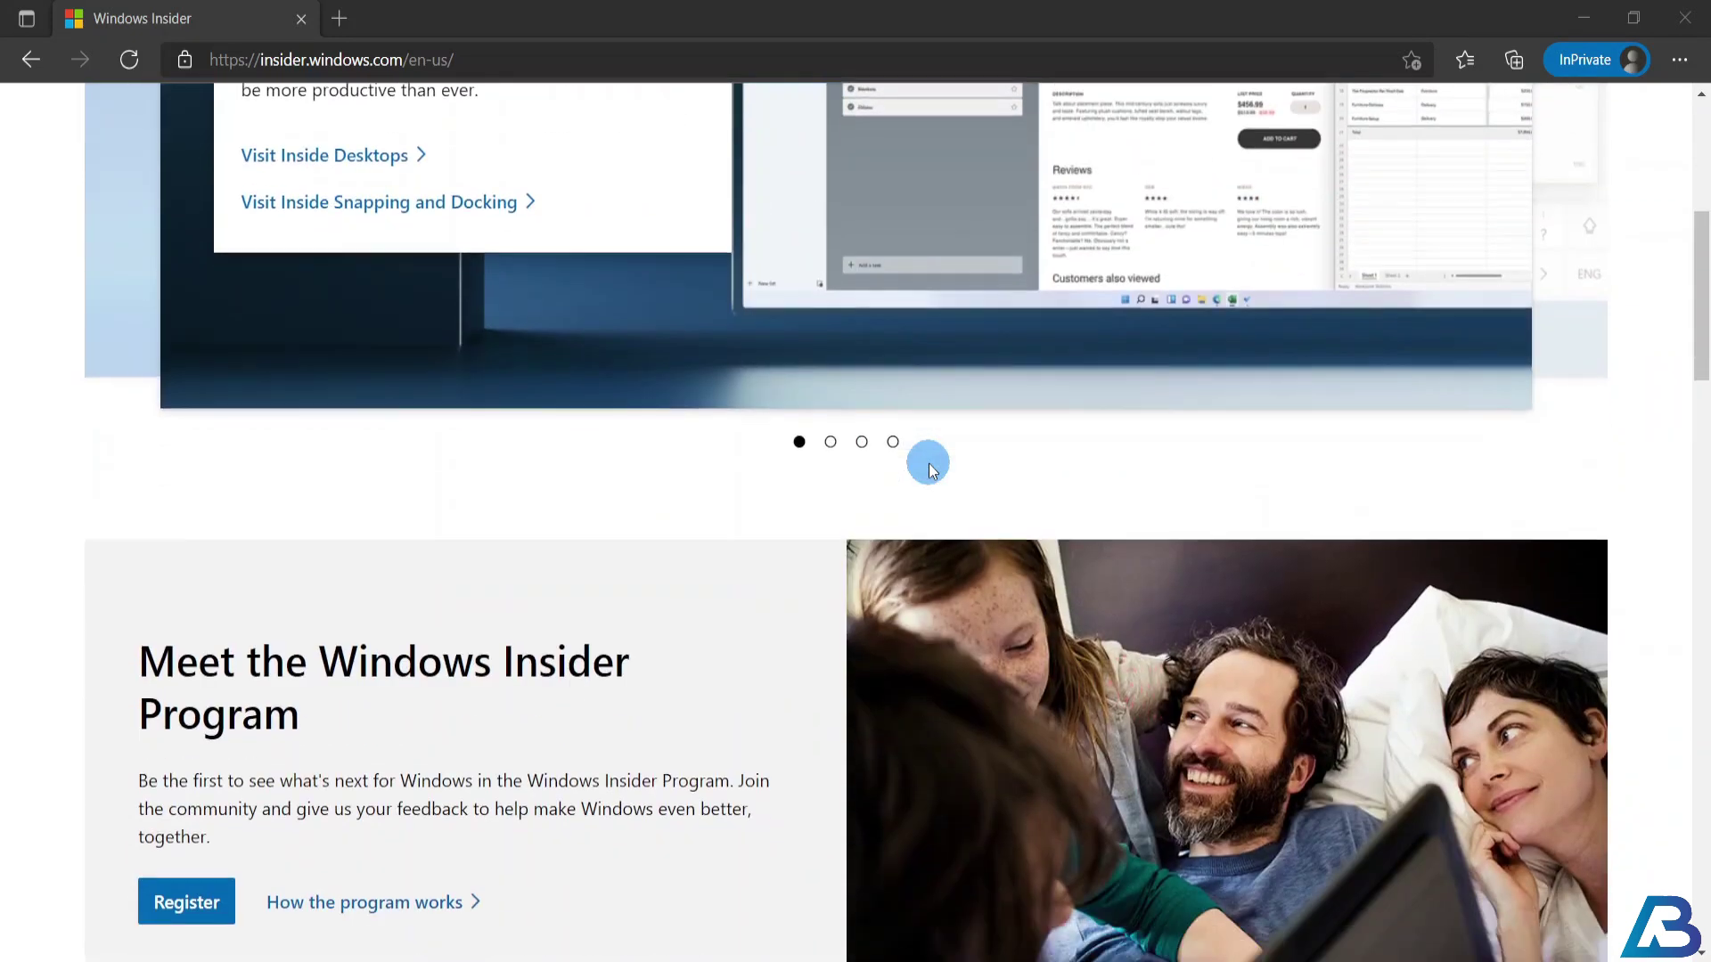
scroll(928, 469, down, 3)
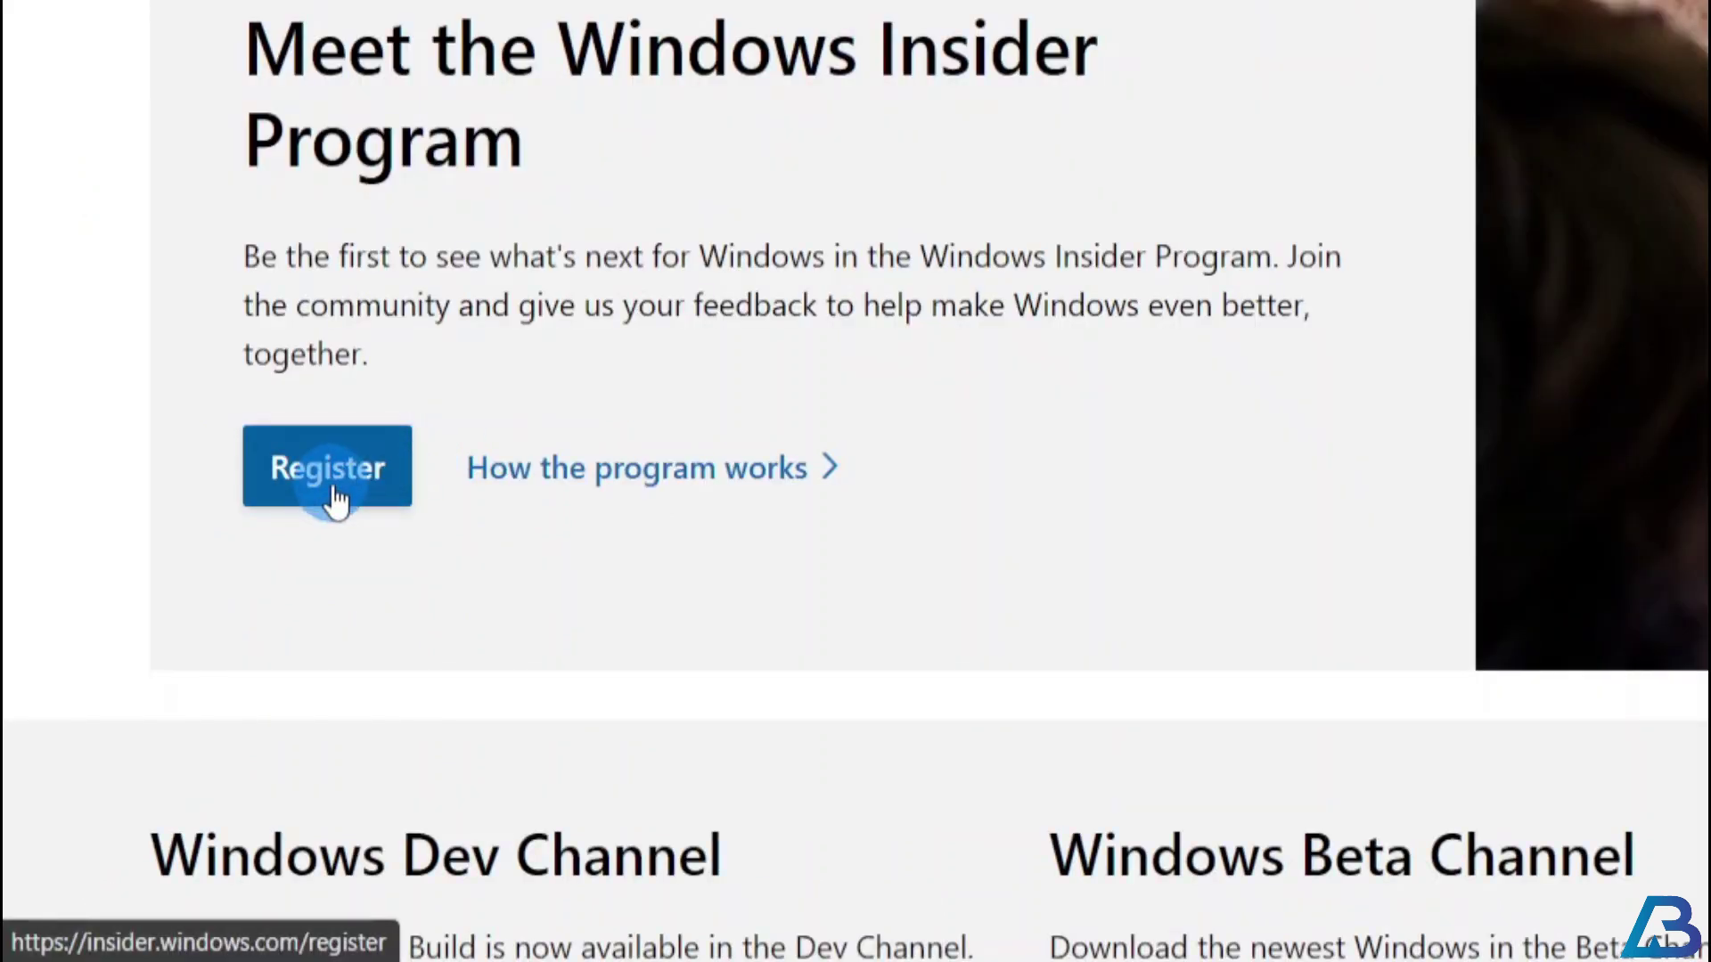
click(333, 490)
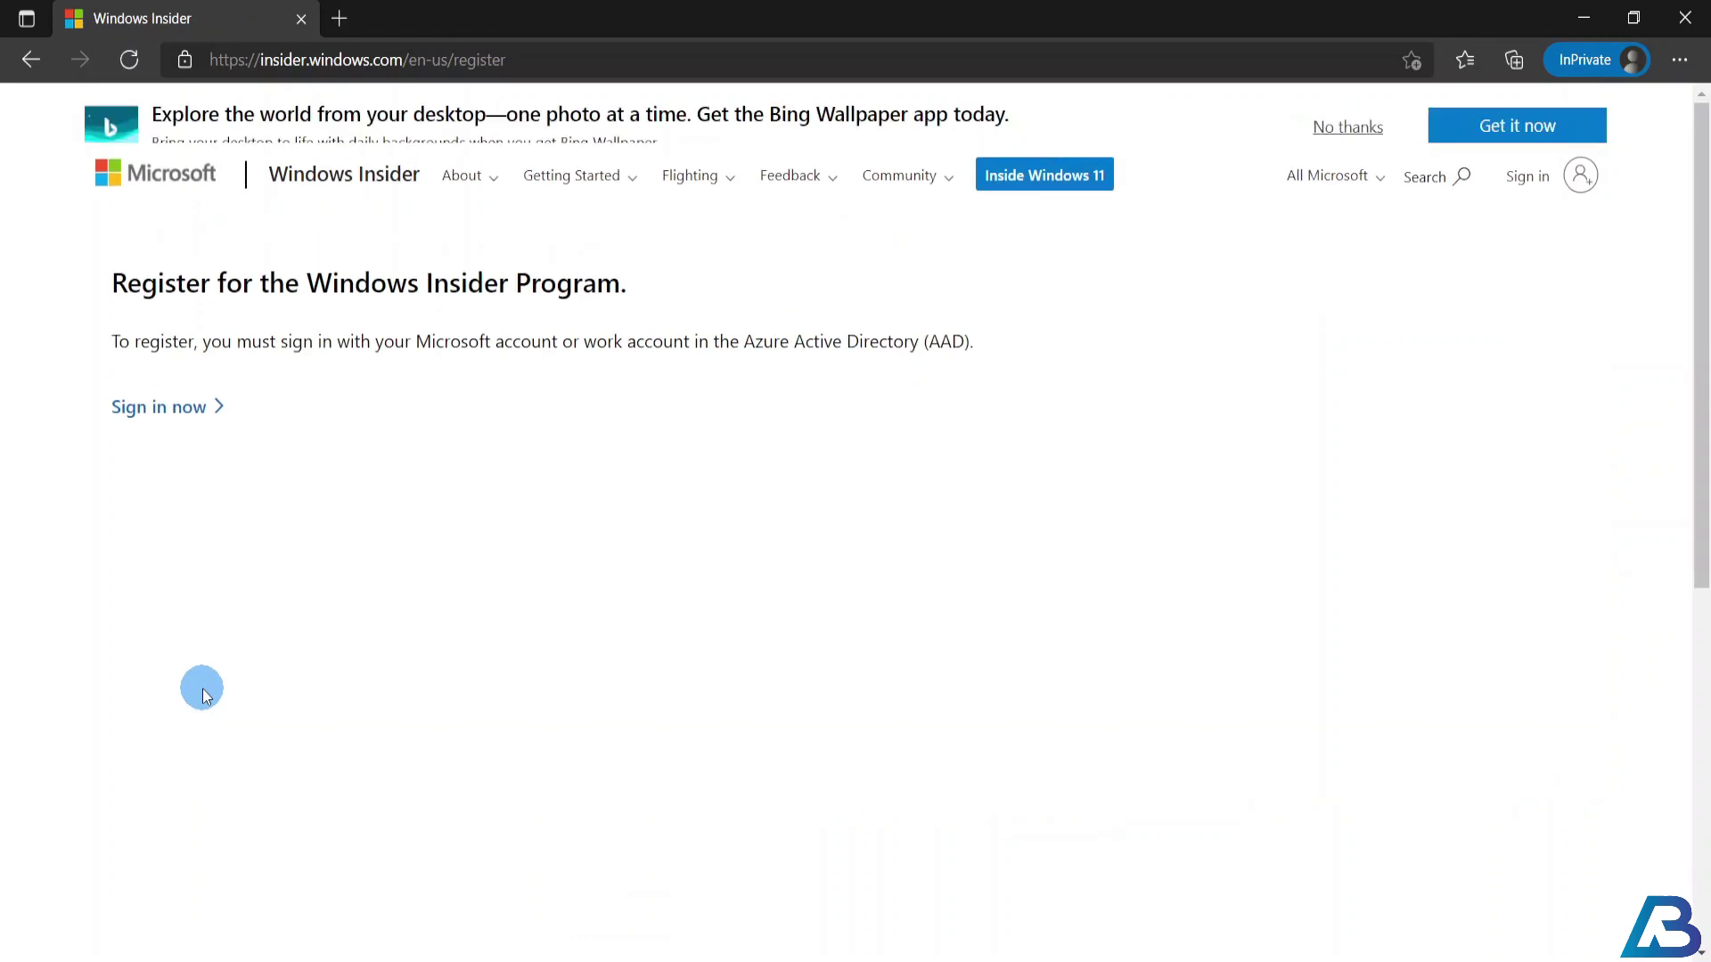
click(147, 445)
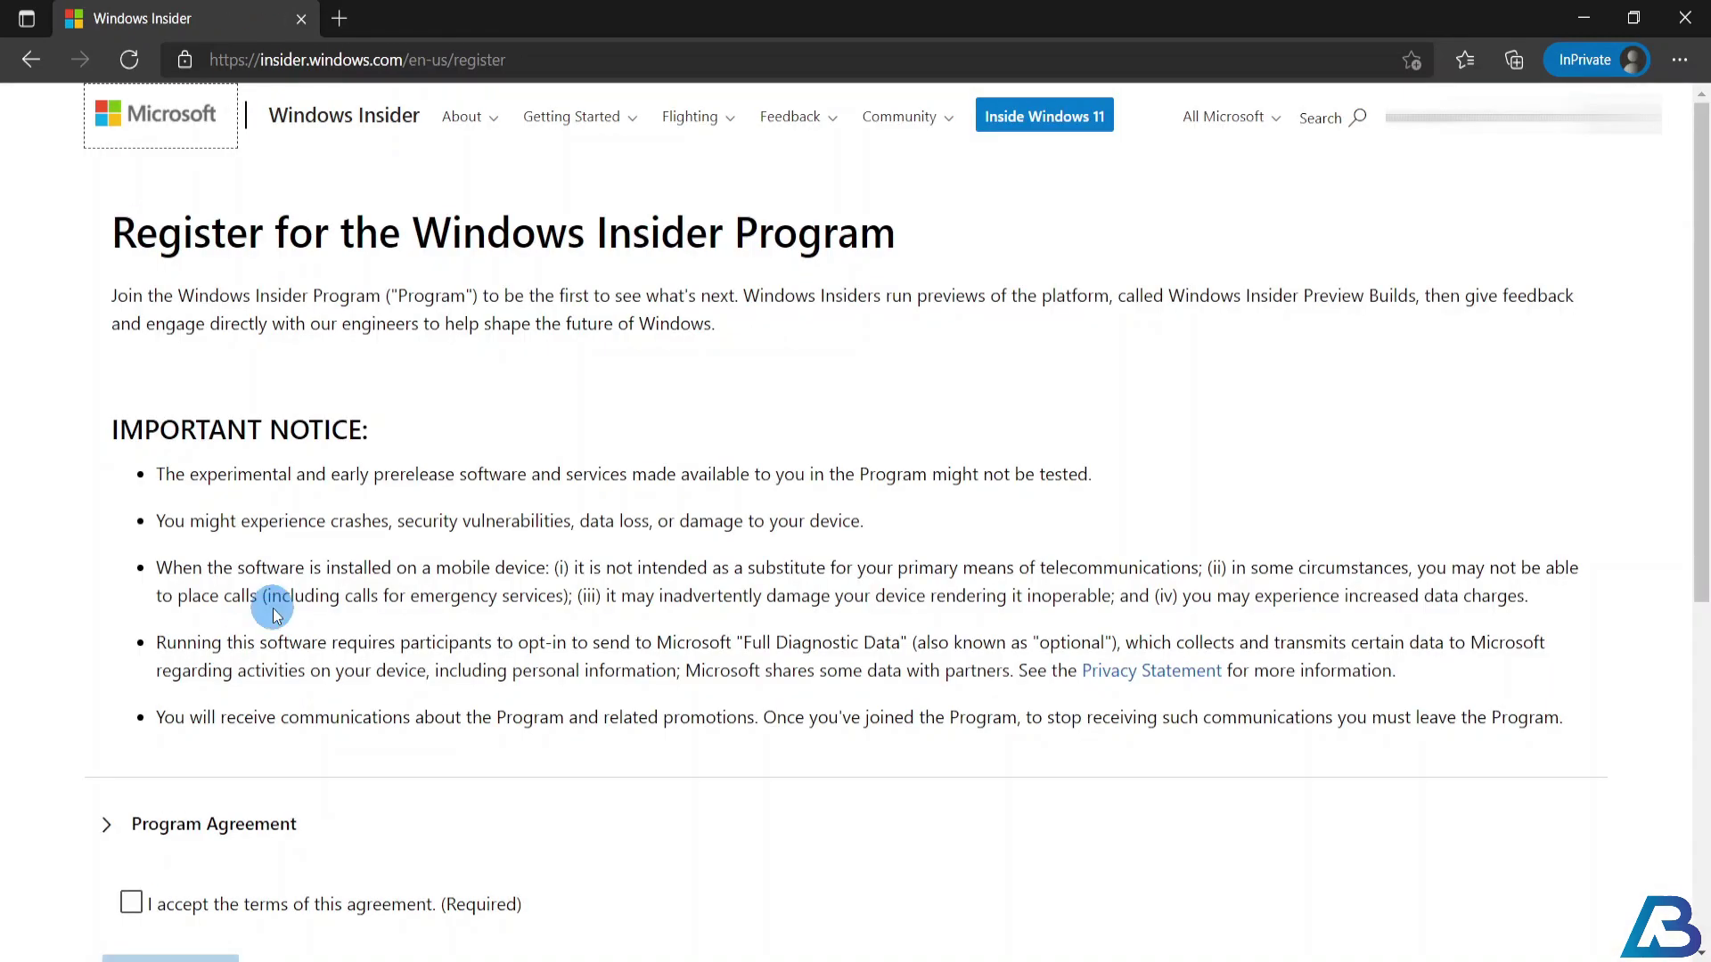
click(131, 903)
scroll(115, 905, down, 1)
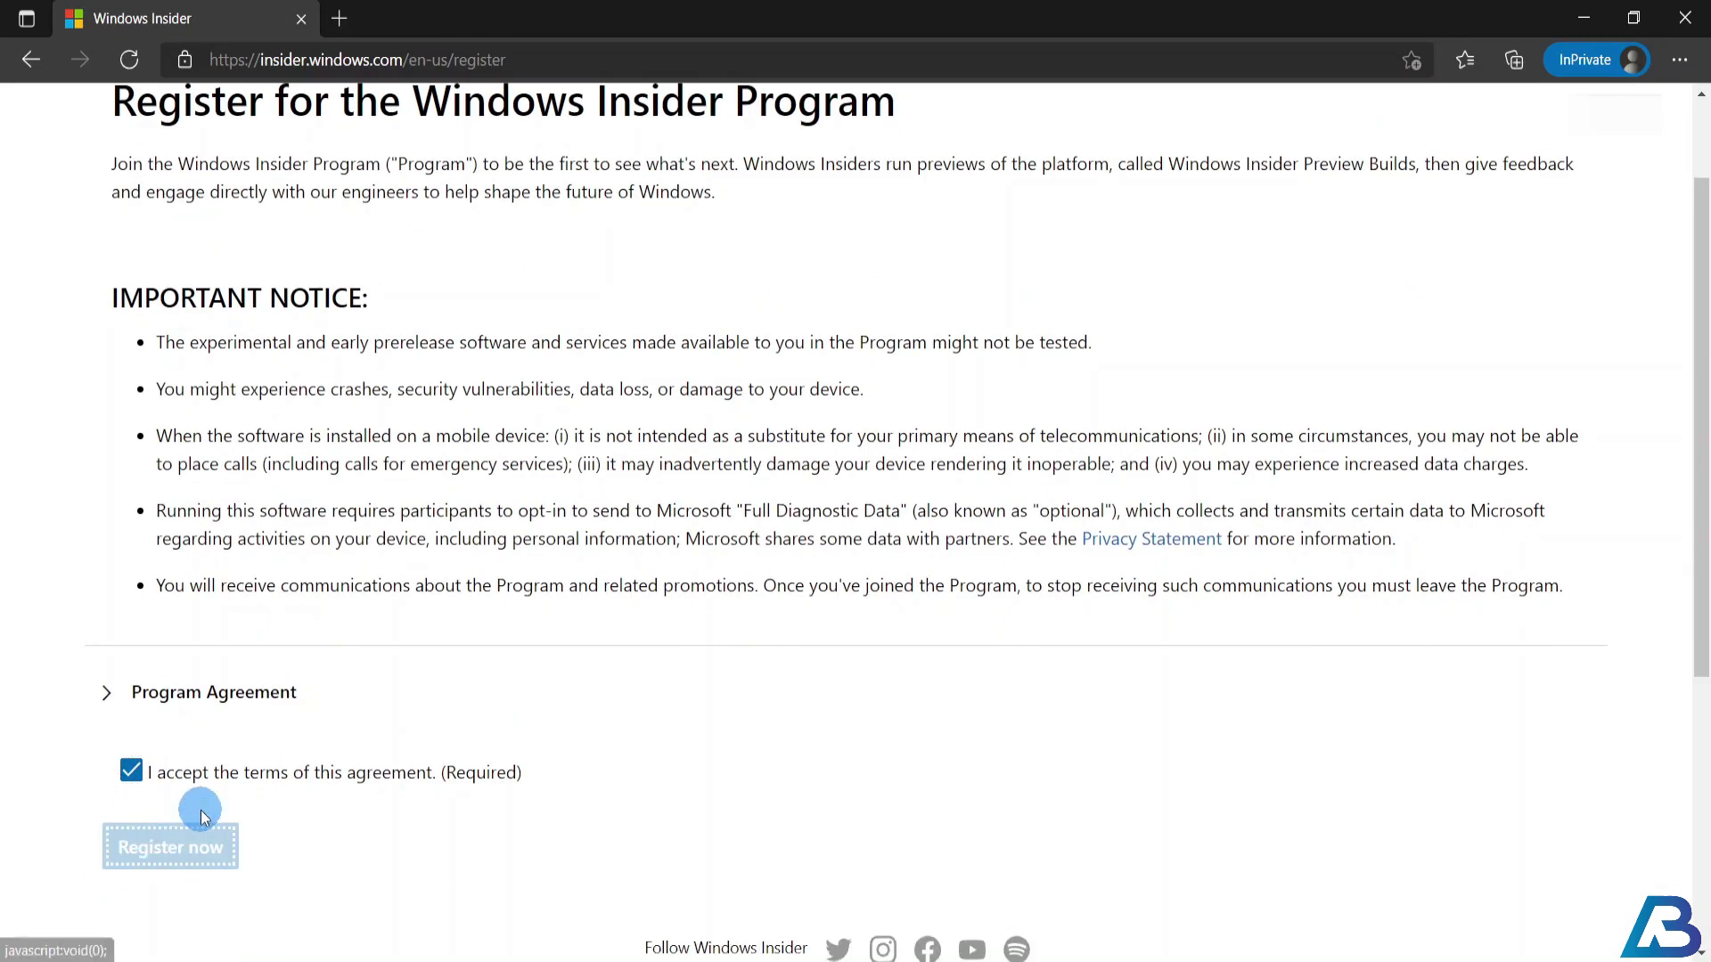
click(192, 940)
Go to the Getting started page's Start flighting preparation instructions
click(176, 372)
scroll(205, 379, down, 2)
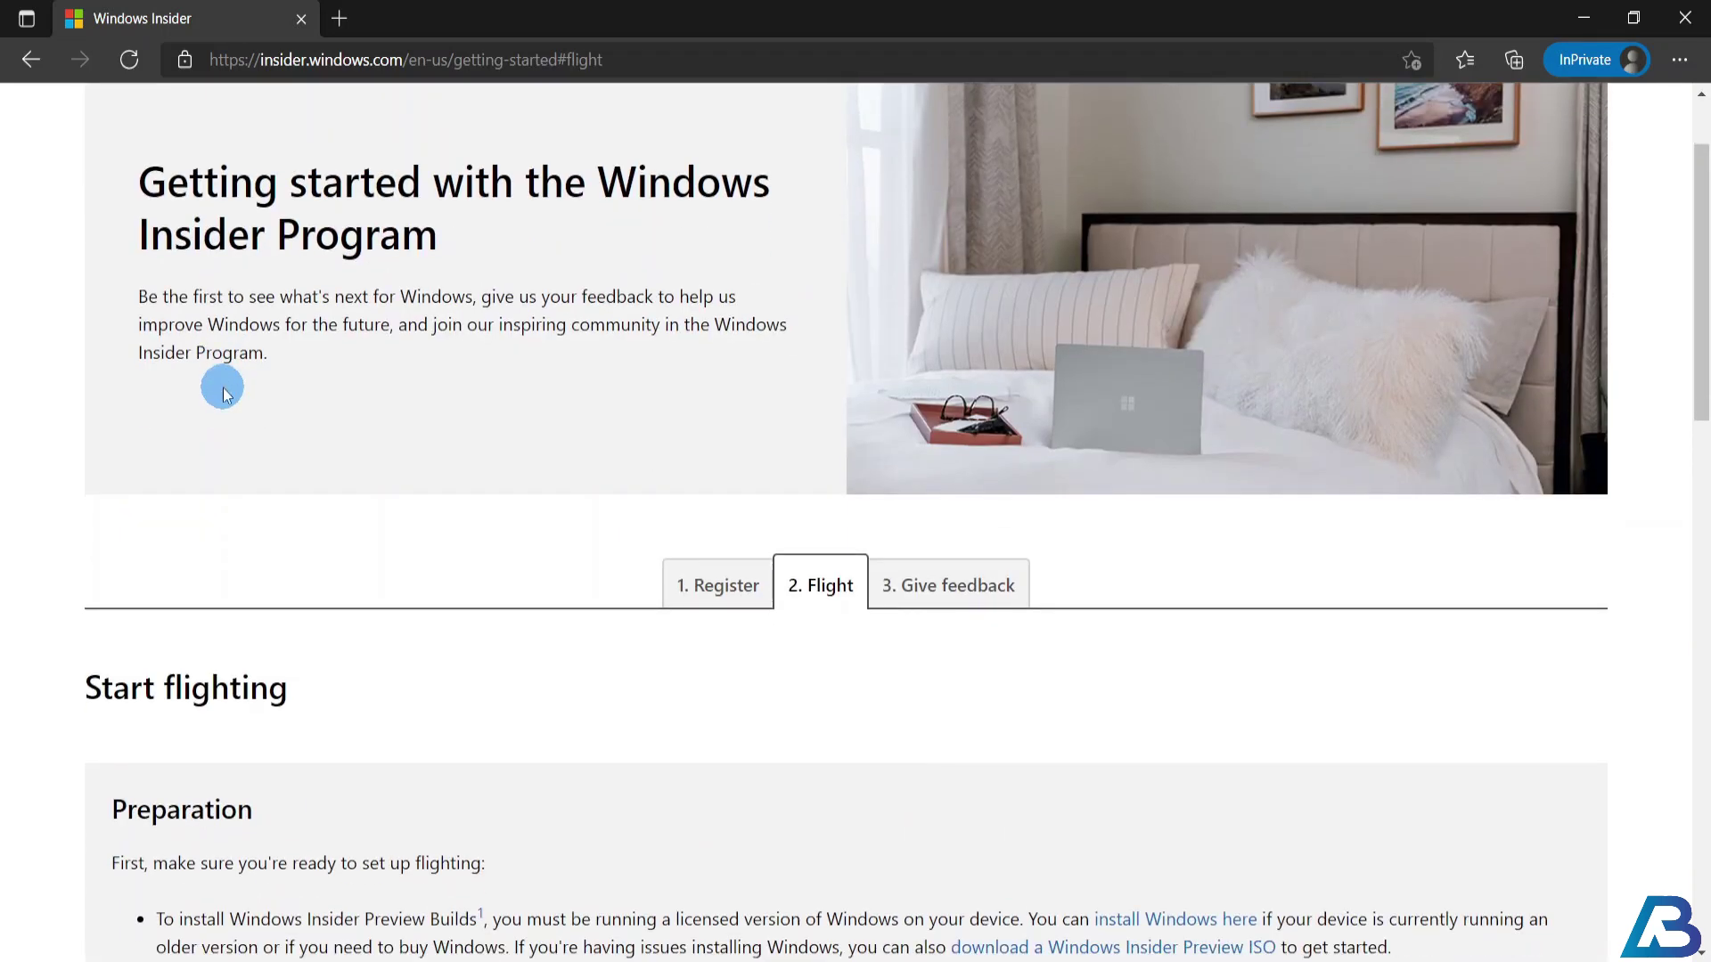
scroll(222, 387, down, 3)
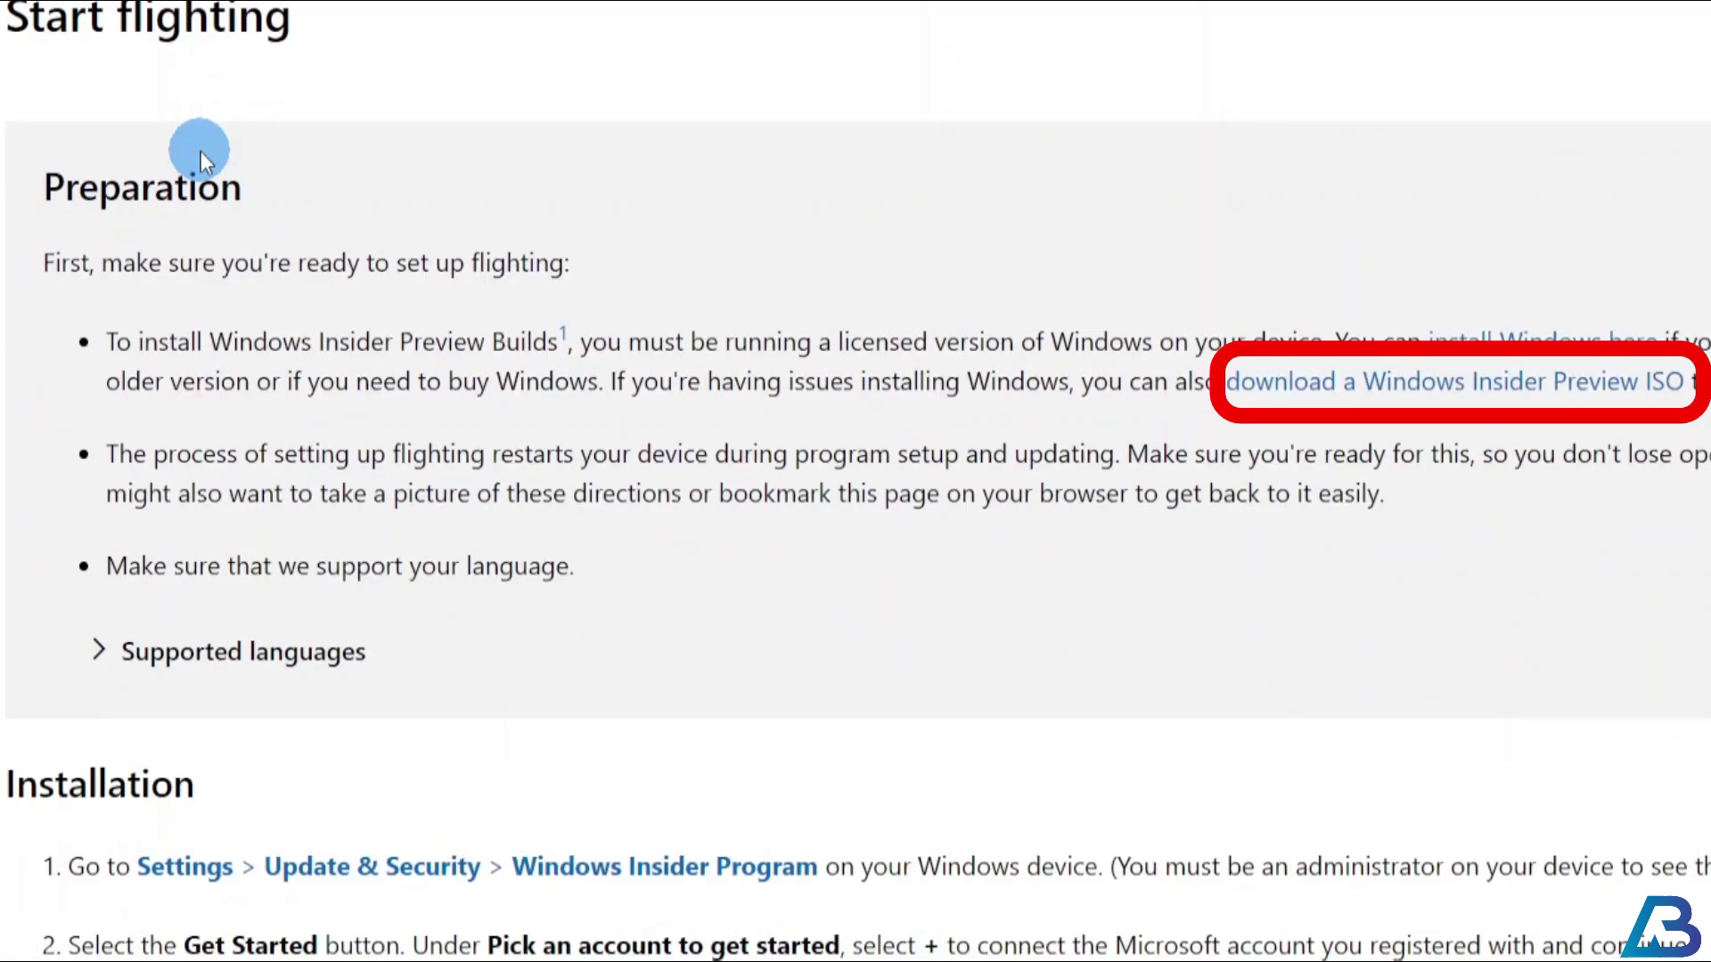
On the Insider Preview ISO download page, select and confirm the Windows 11 Beta Channel edition
click(1307, 389)
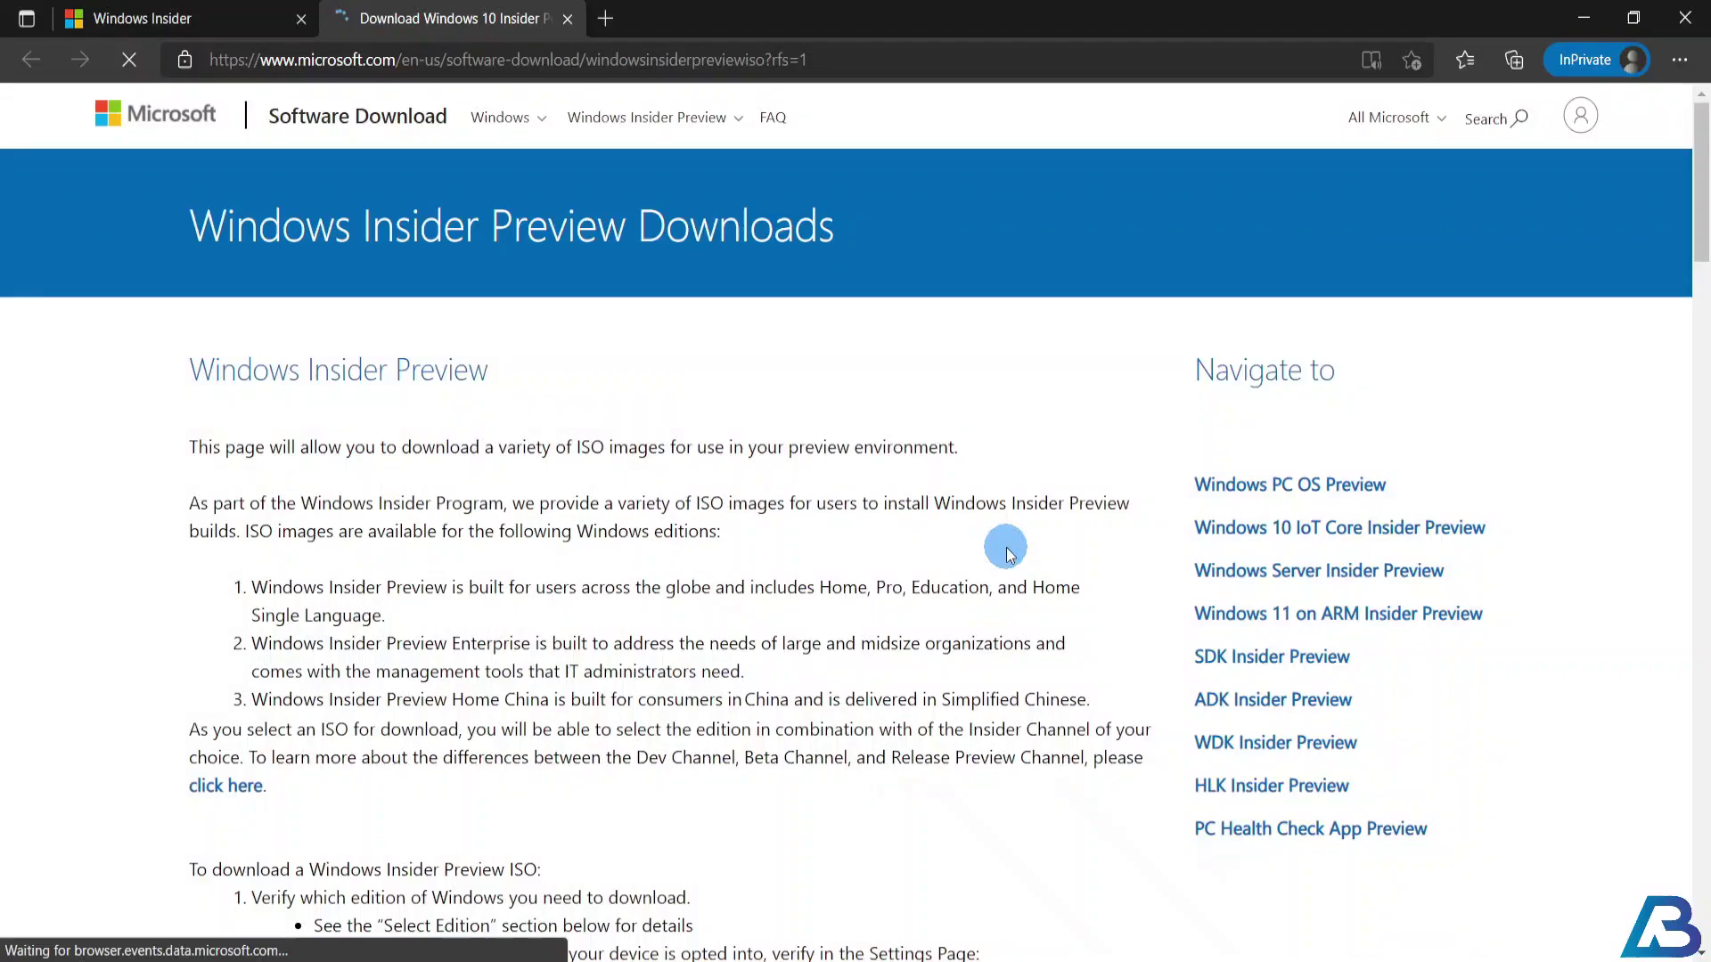
scroll(1007, 553, down, 15)
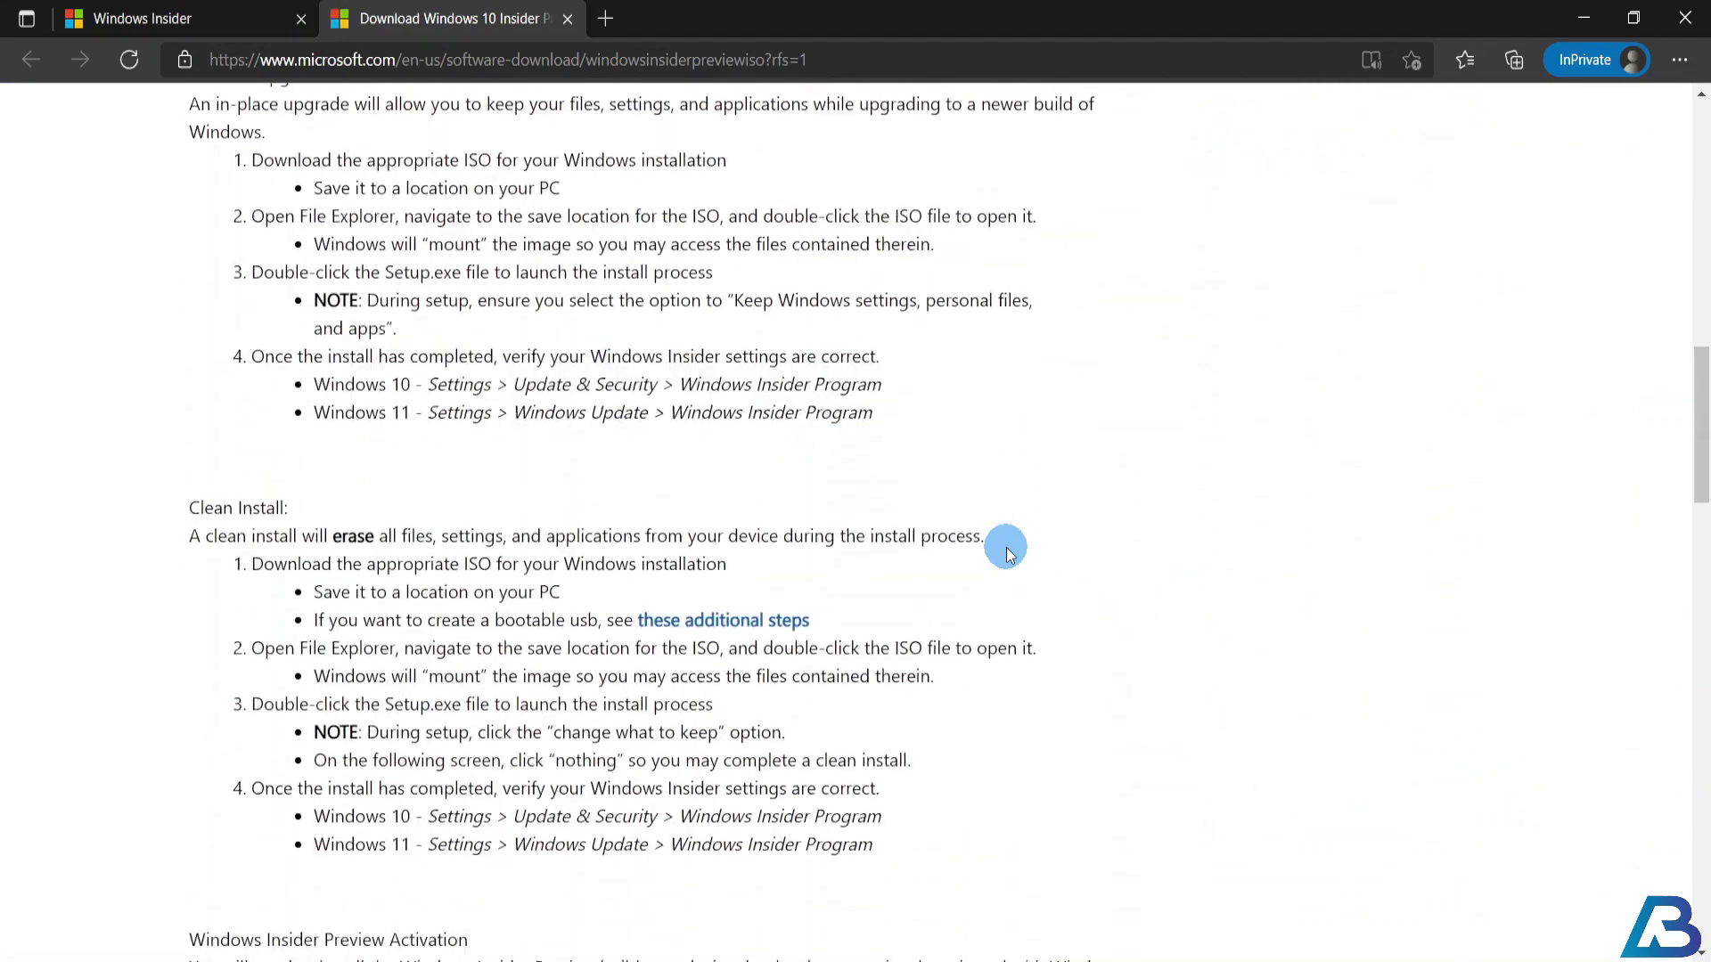
scroll(1007, 553, down, 3)
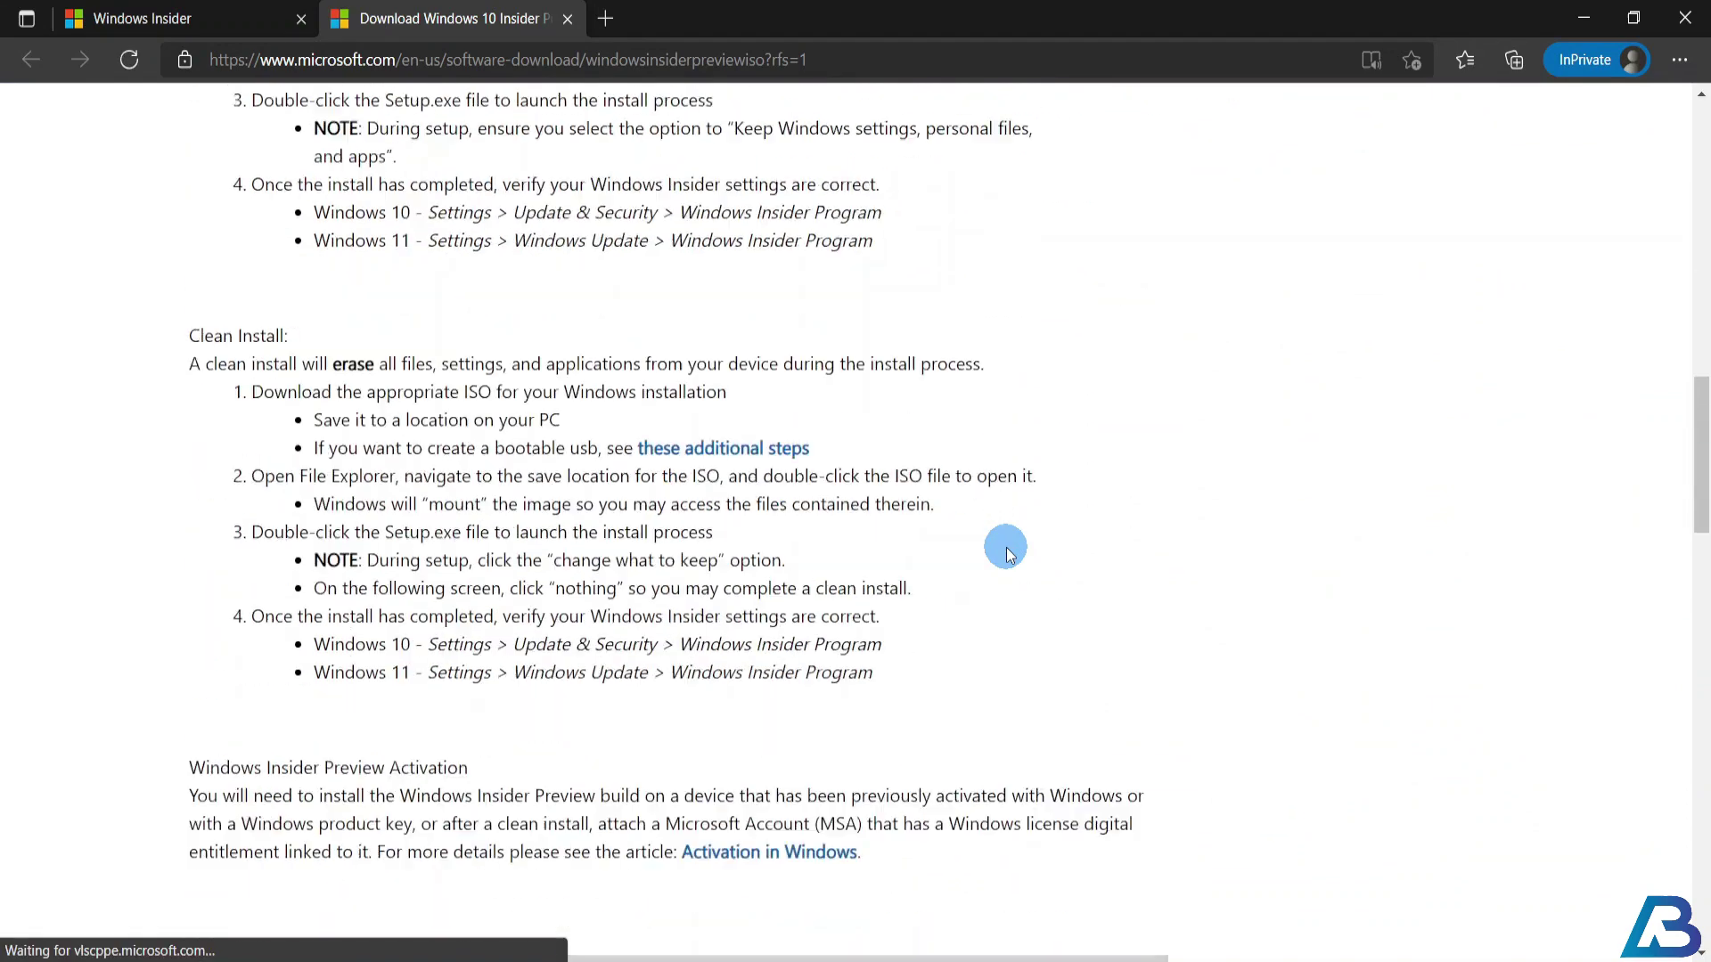
scroll(1007, 553, down, 13)
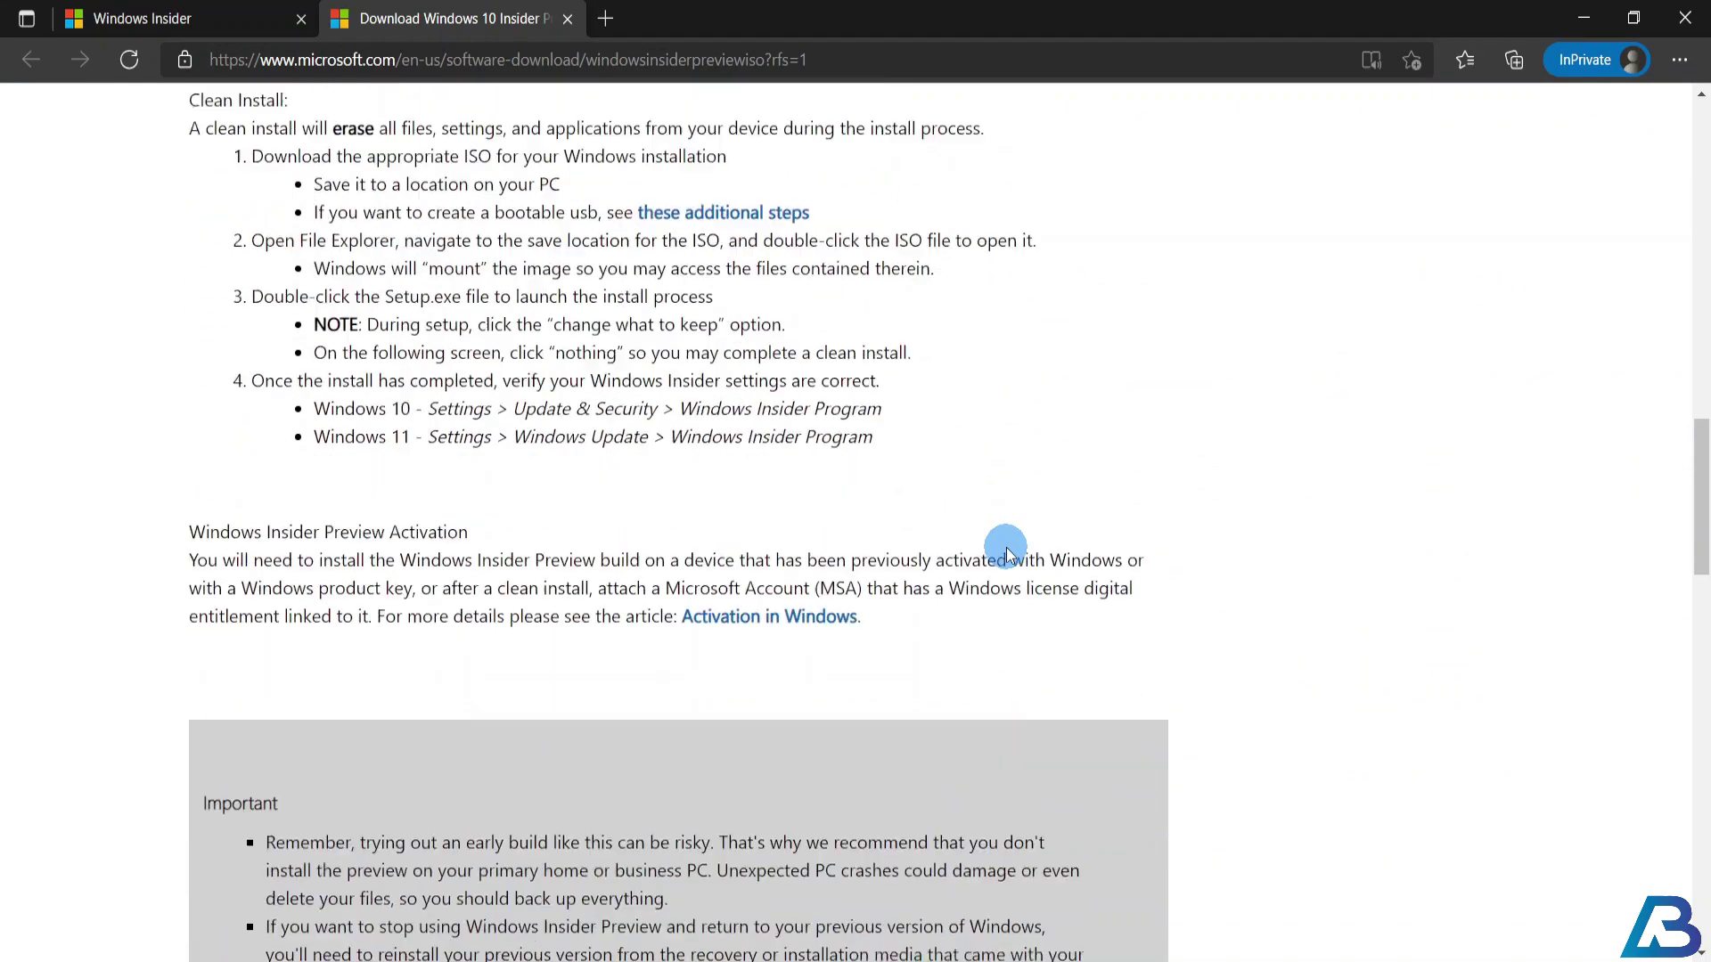
scroll(1007, 553, down, 1)
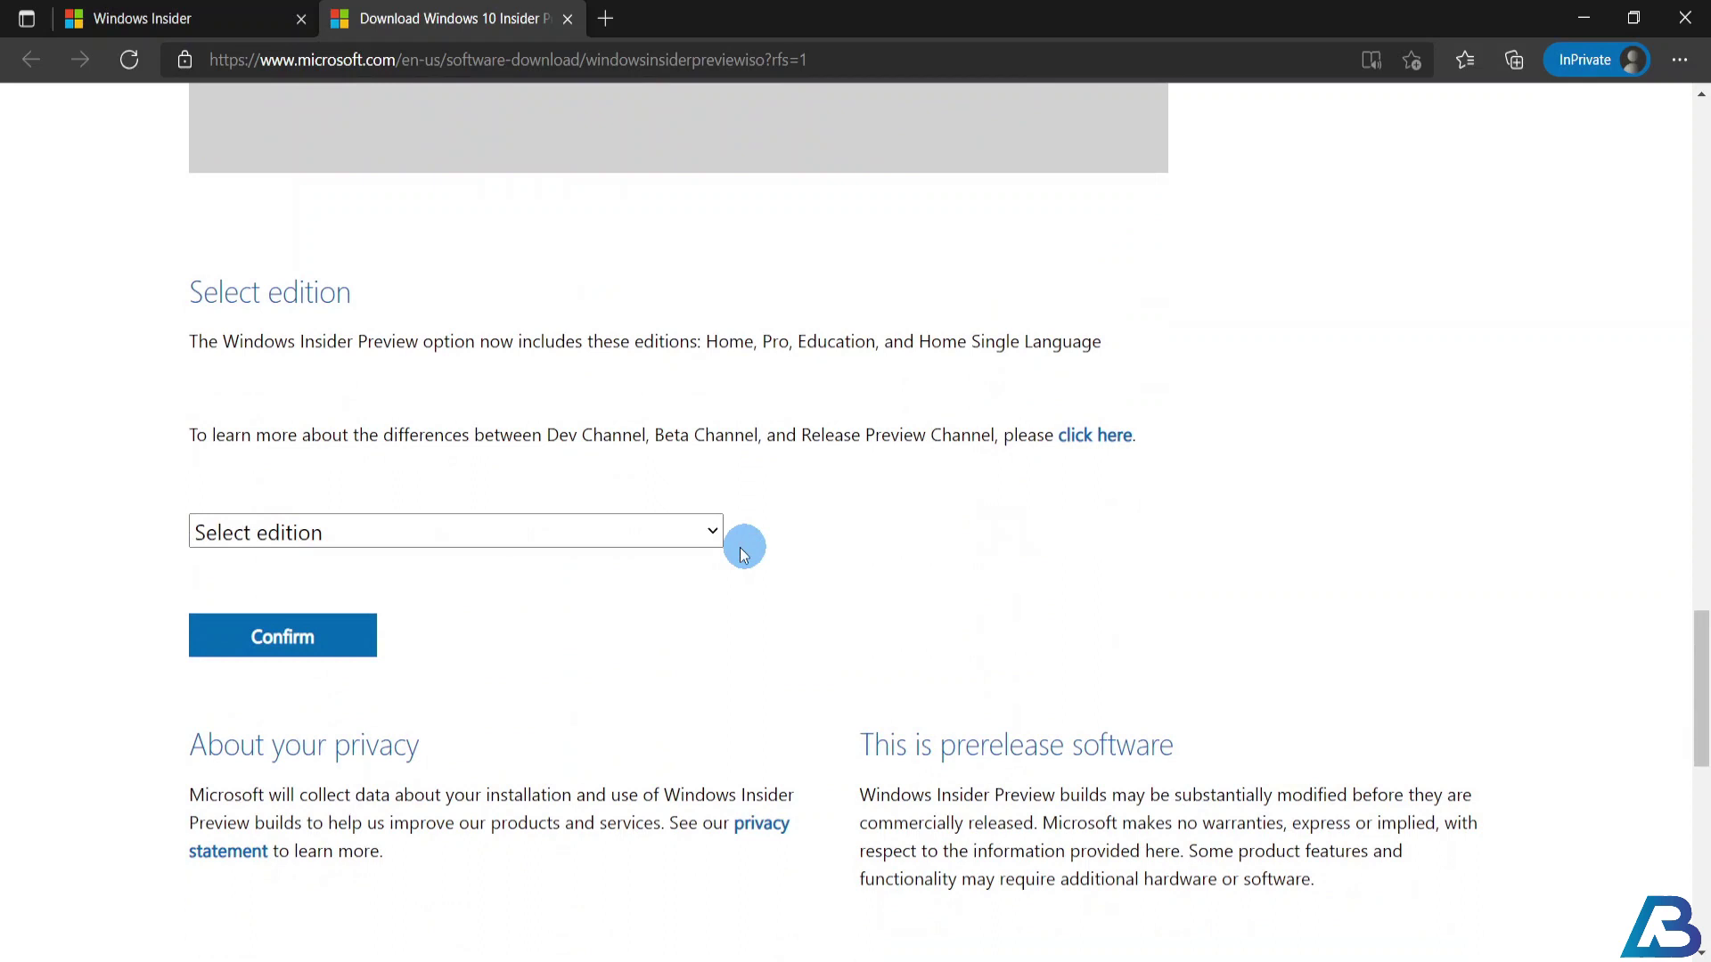
click(680, 546)
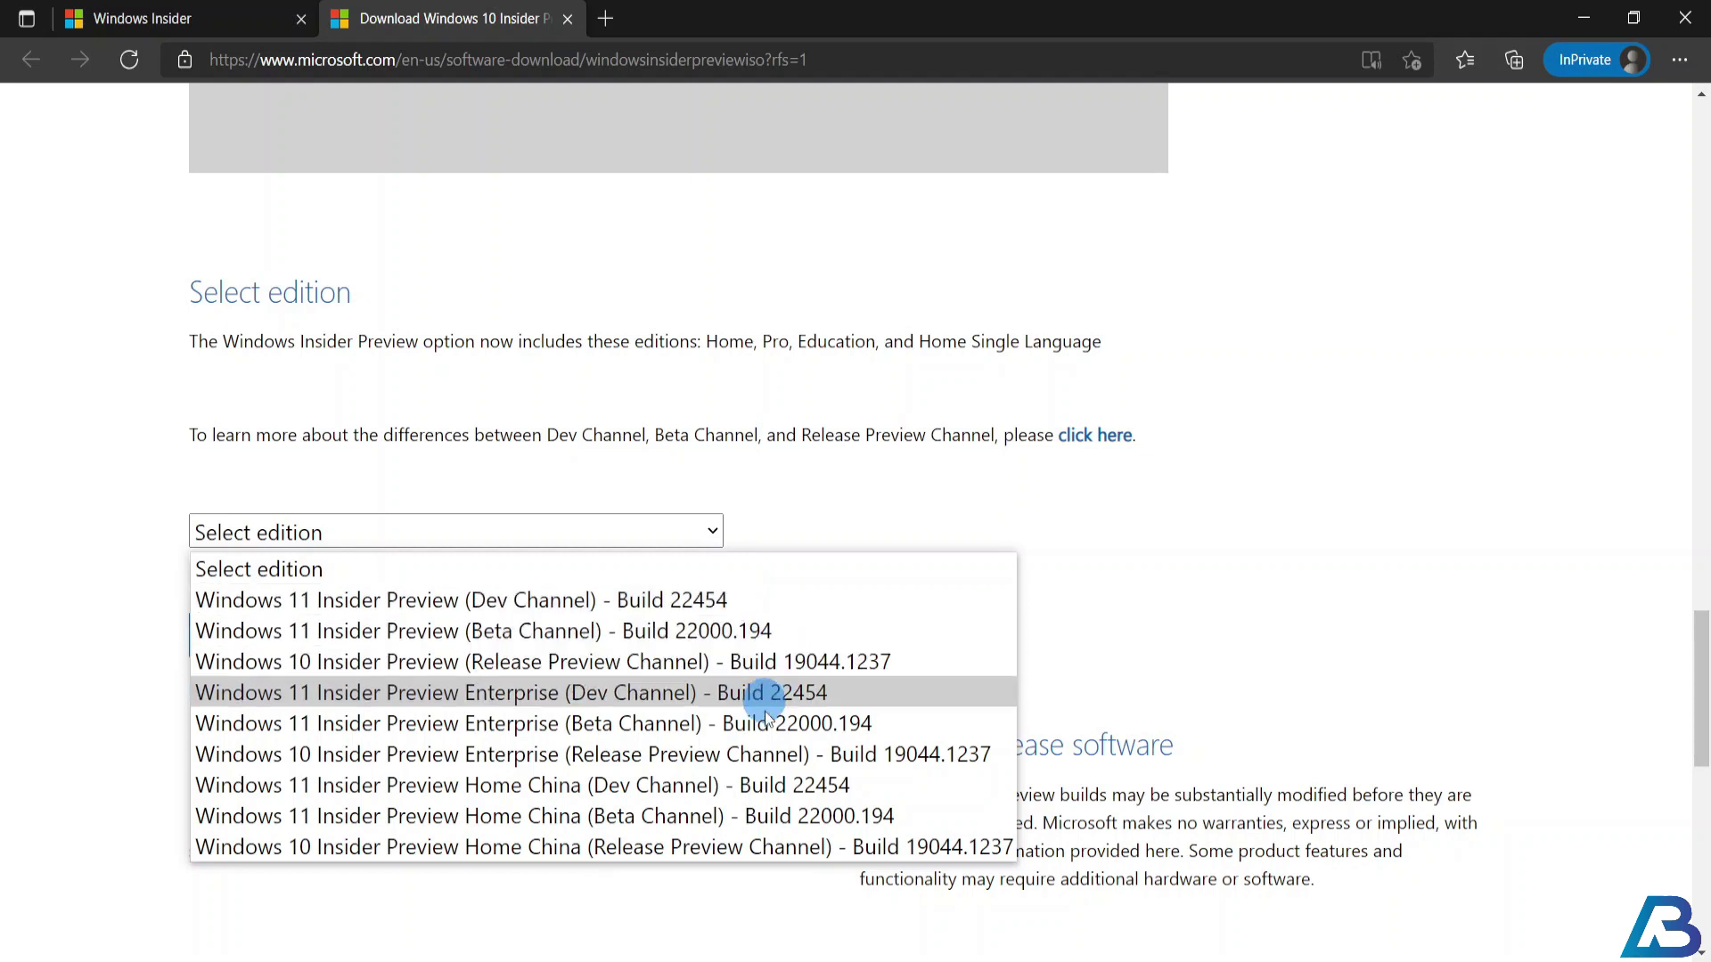
click(756, 631)
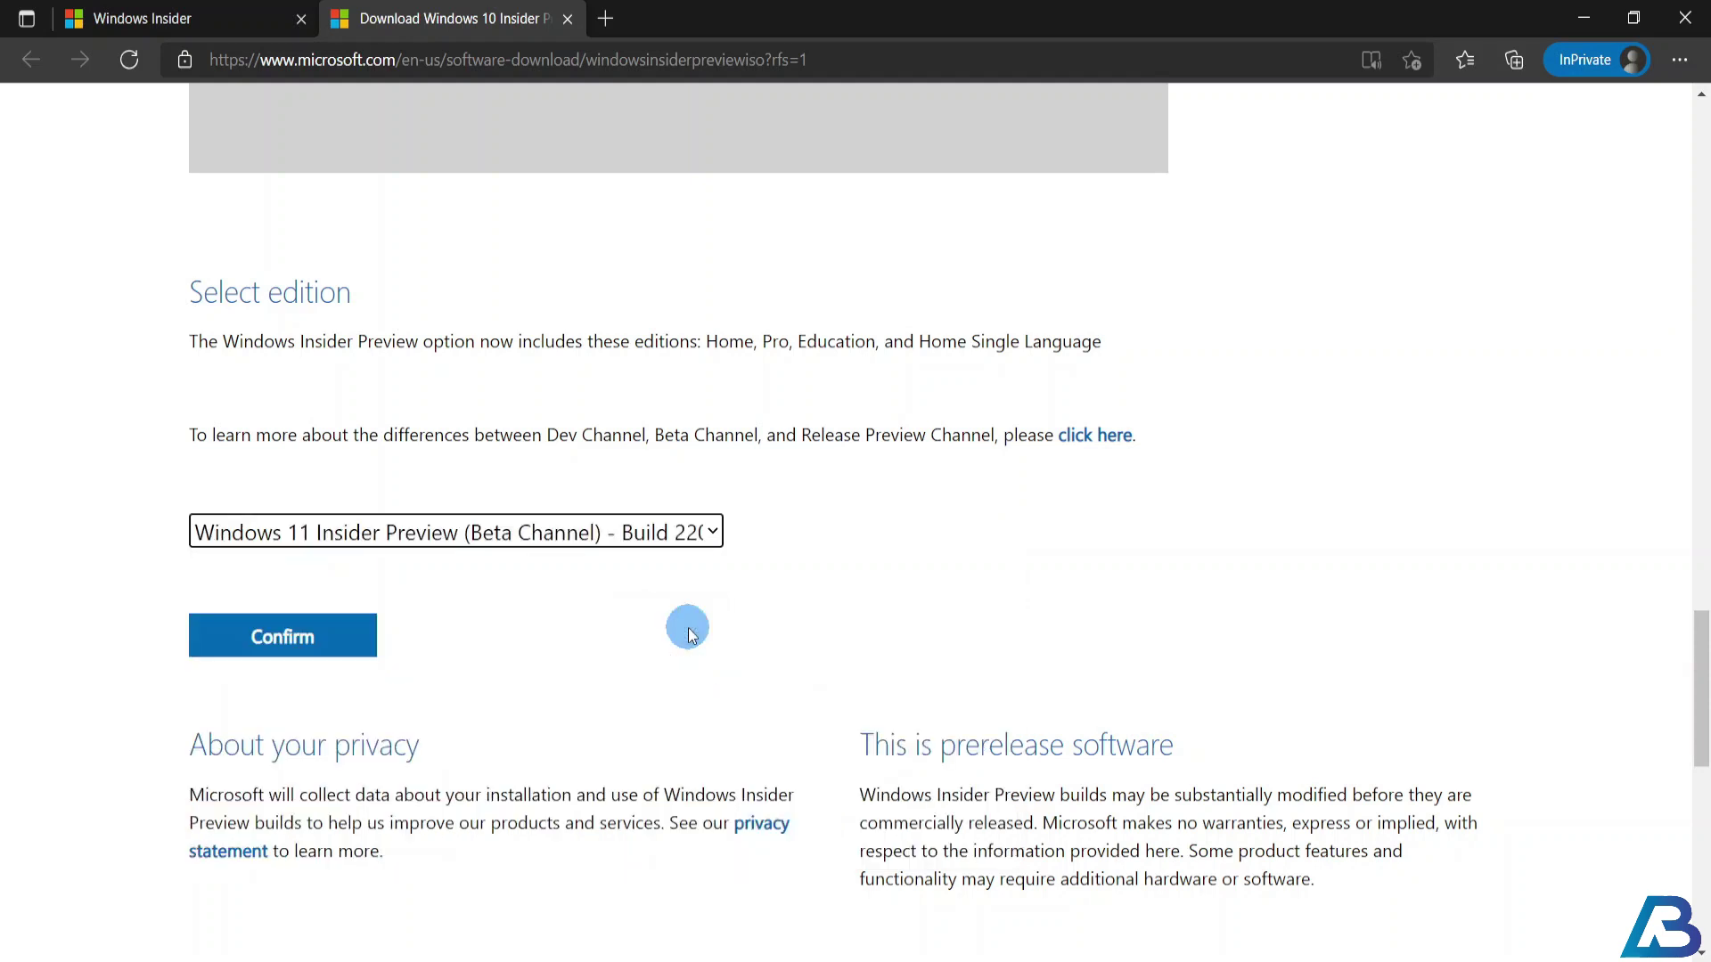
click(344, 639)
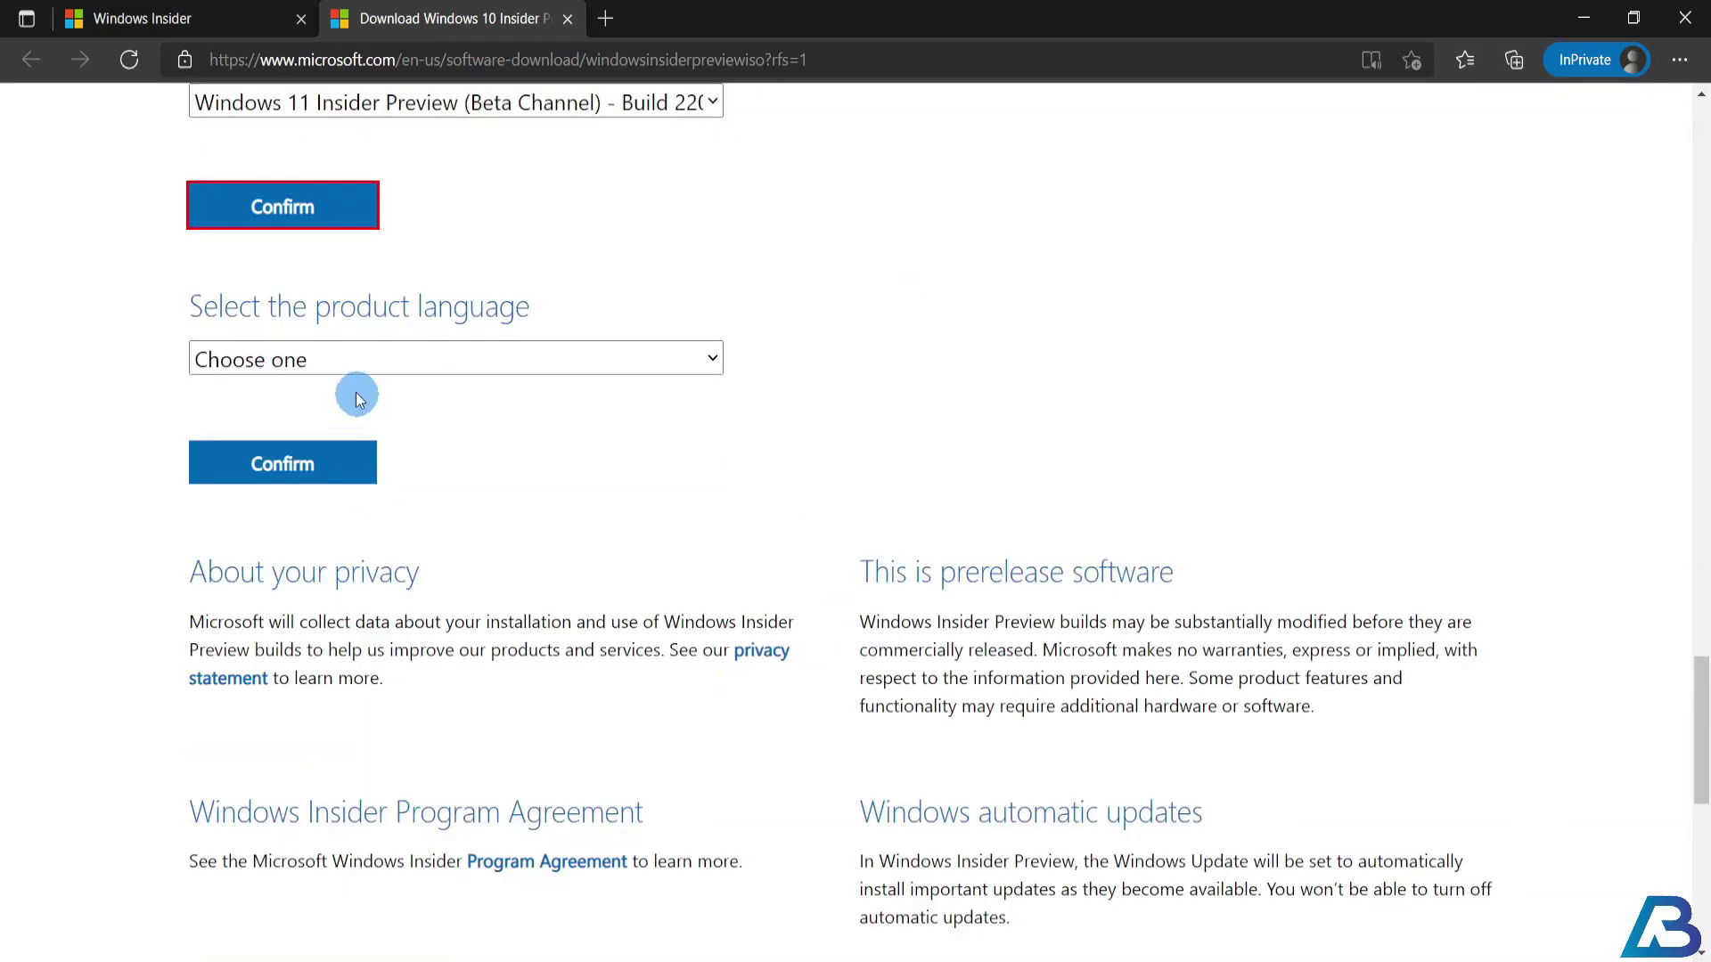
Confirm English as the product language to get the 64-bit ISO download
click(356, 360)
click(231, 642)
click(263, 472)
scroll(263, 479, up, 2)
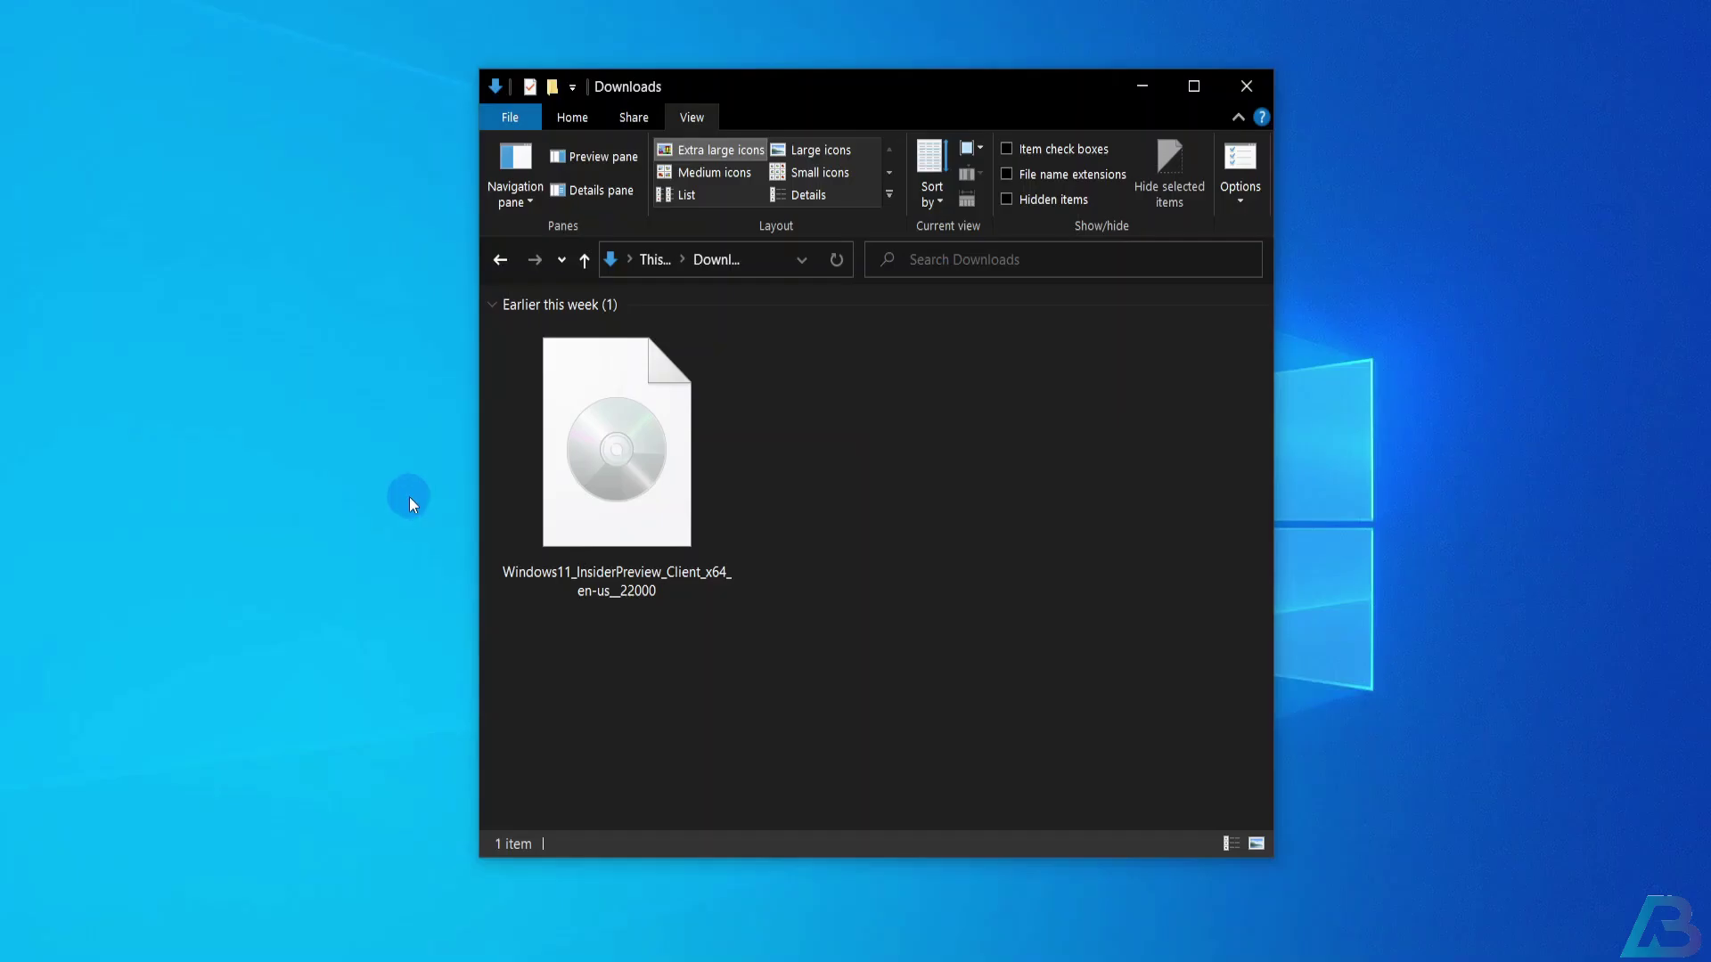
Mount the Insider Preview ISO as DVD Drive (E:), run setup, and skip downloading updates
mouse_move(583, 494)
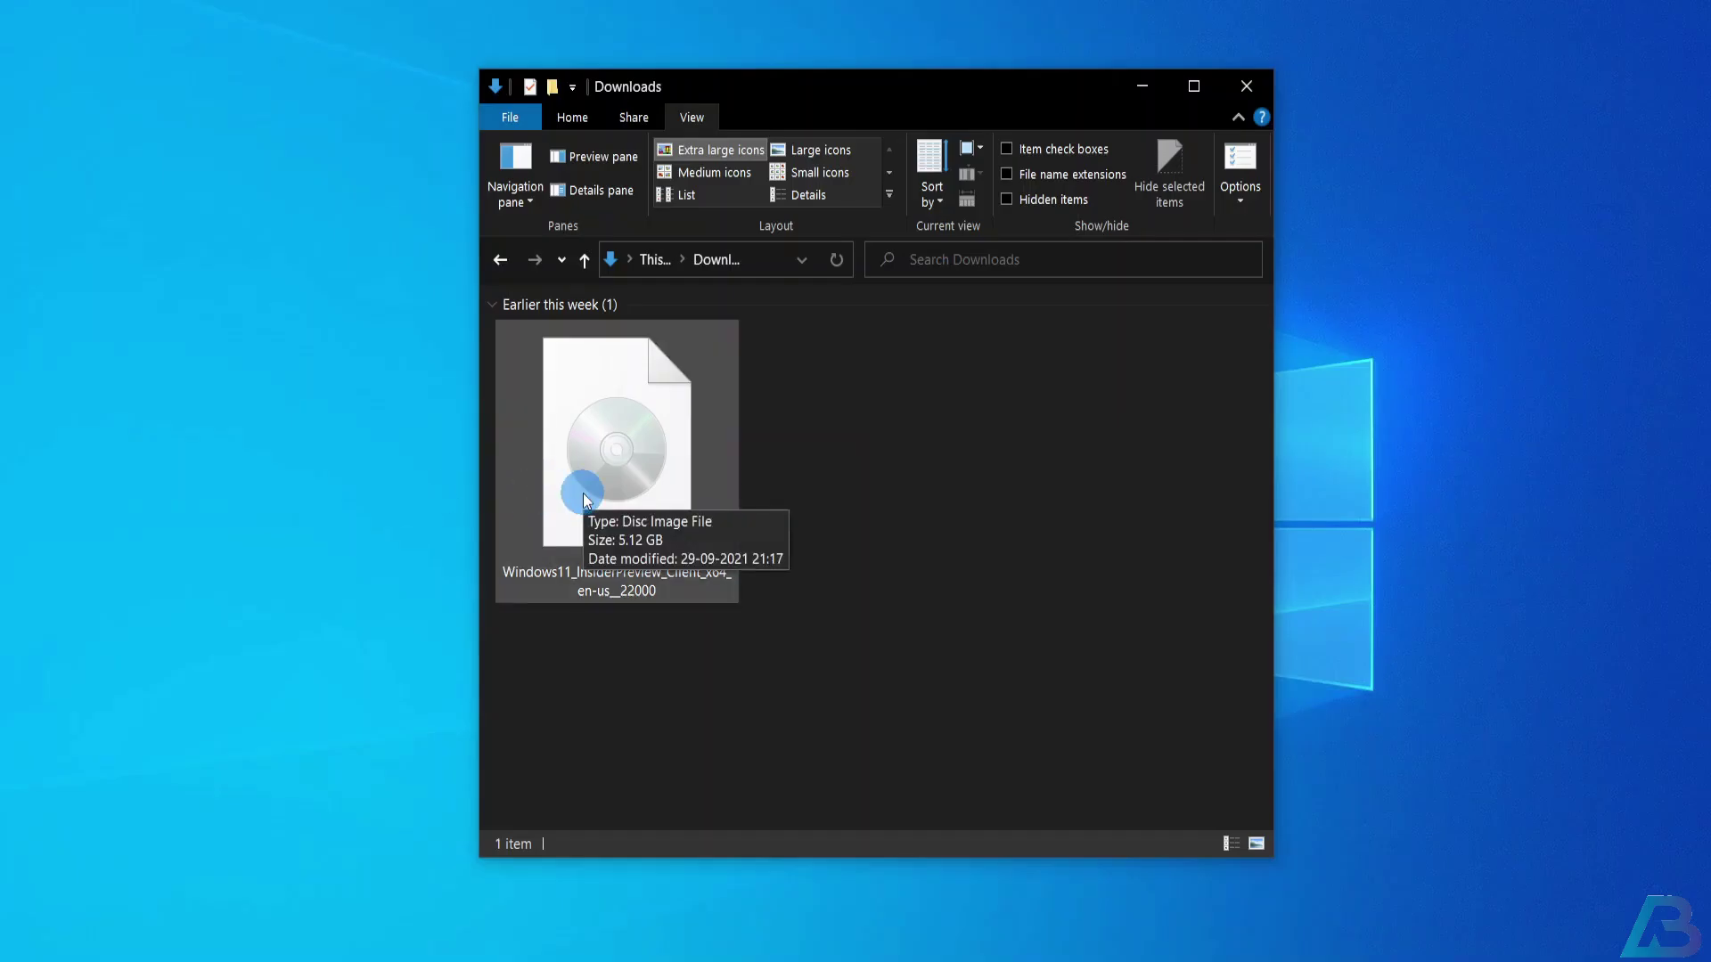
double_click(583, 494)
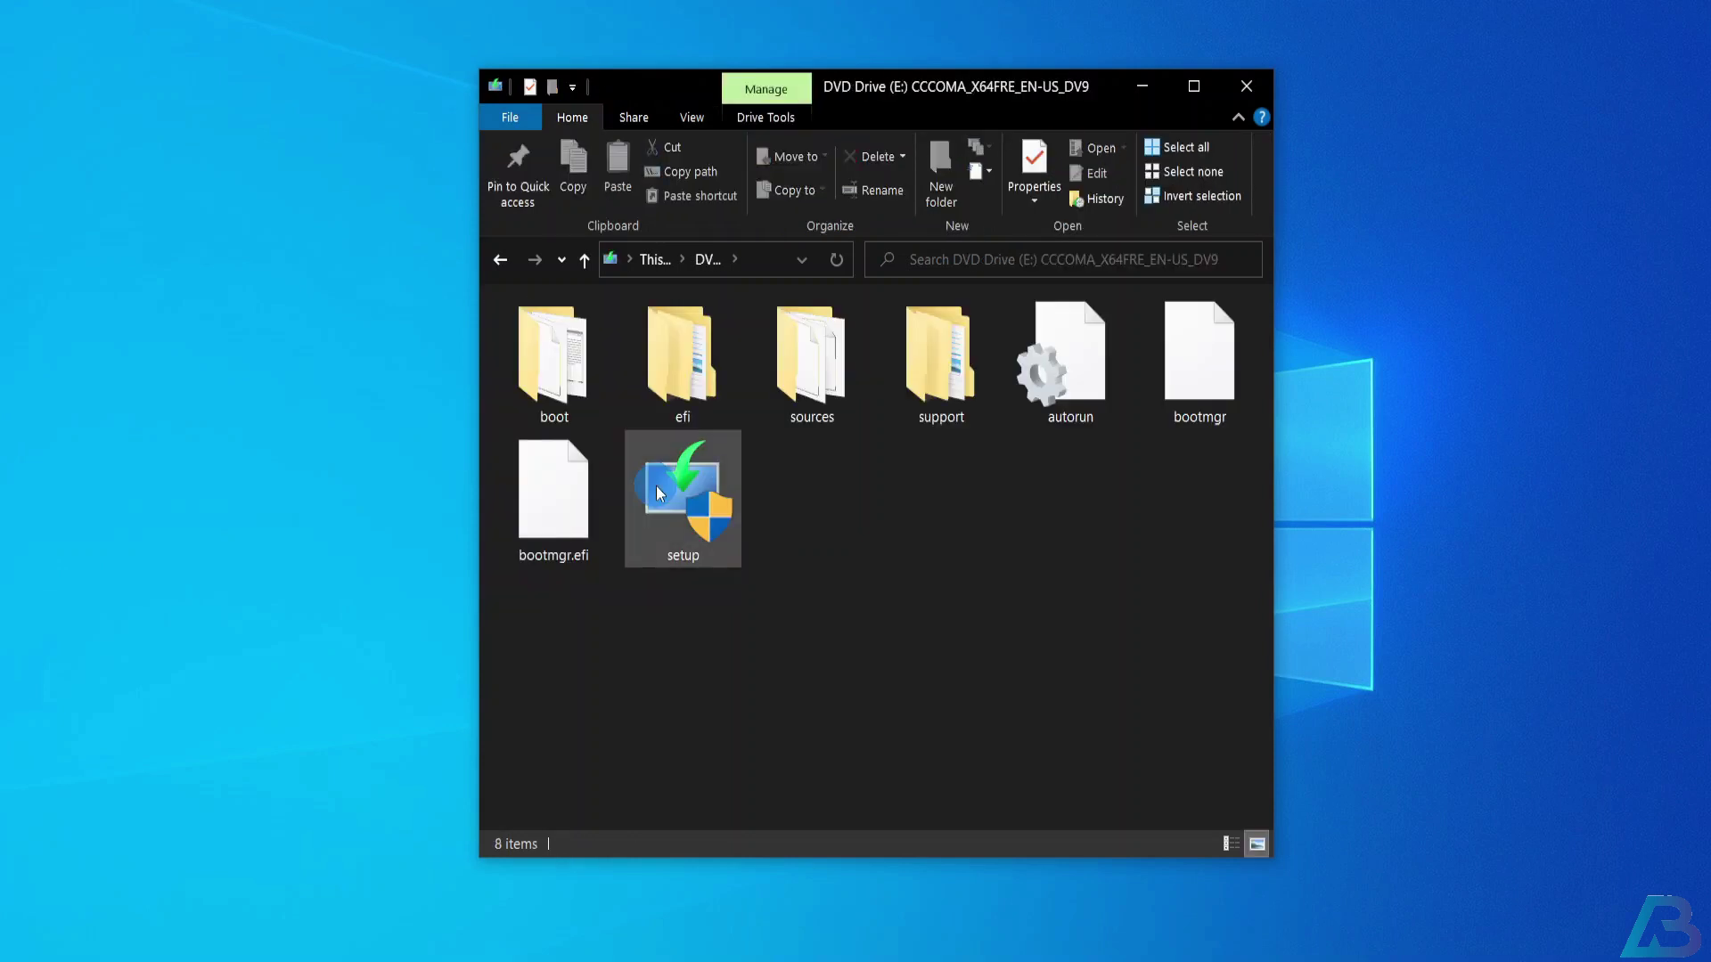
double_click(704, 530)
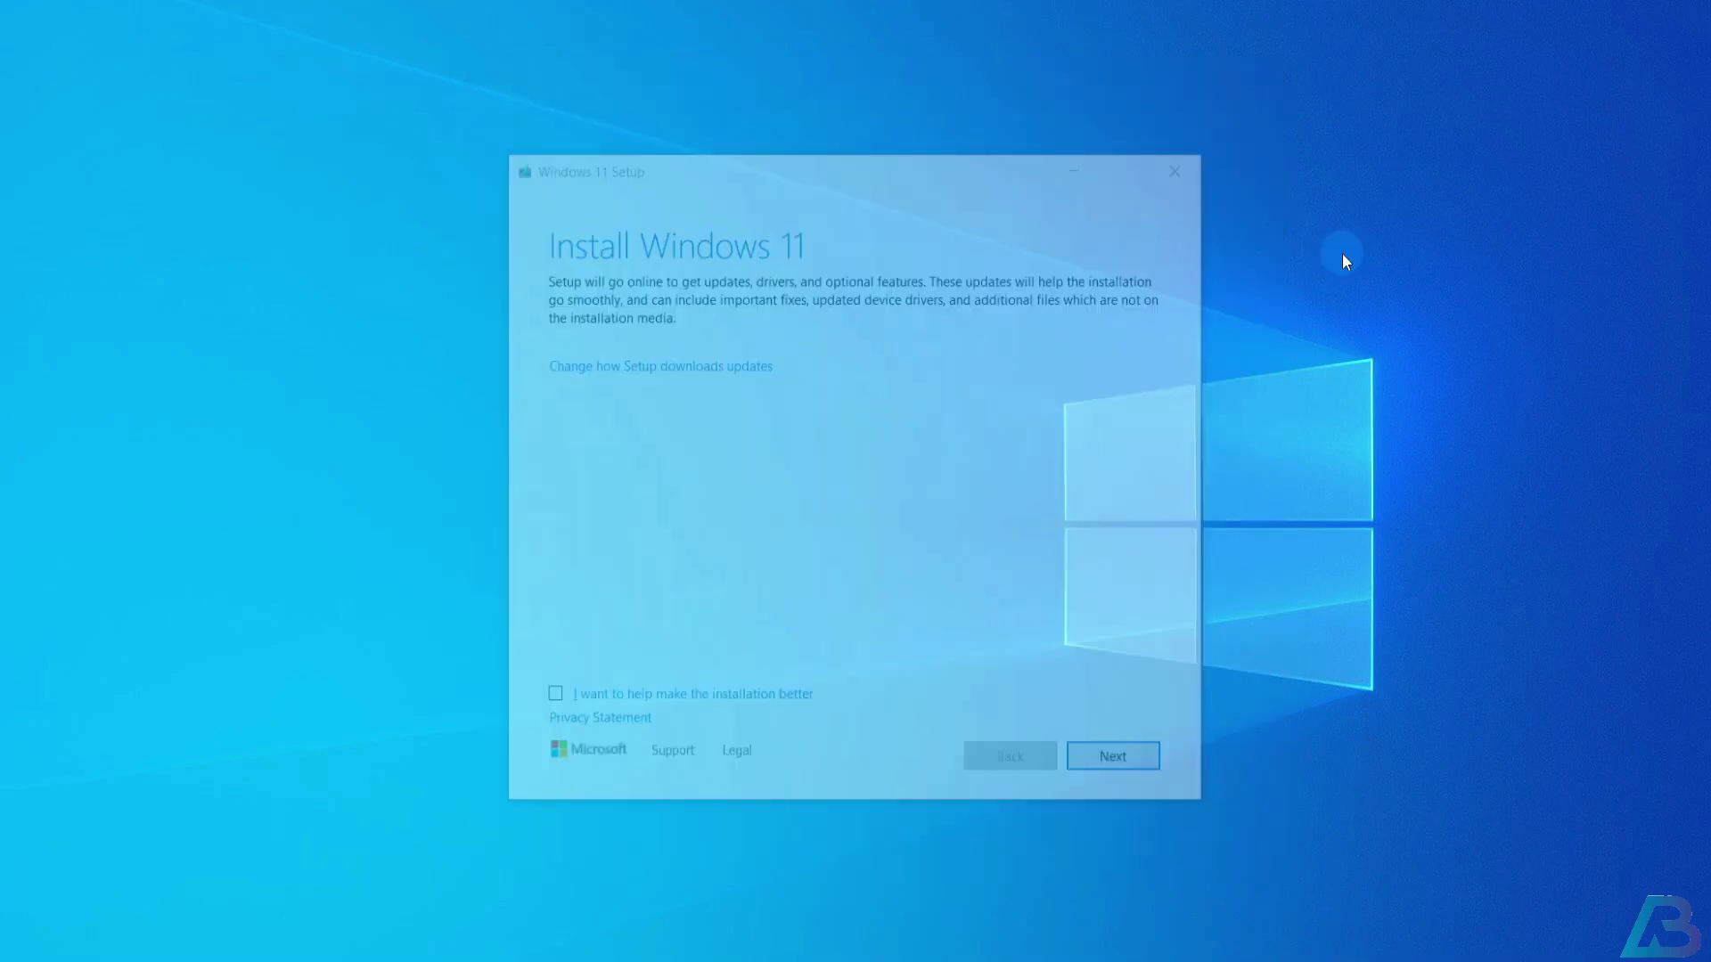
click(706, 363)
click(1124, 784)
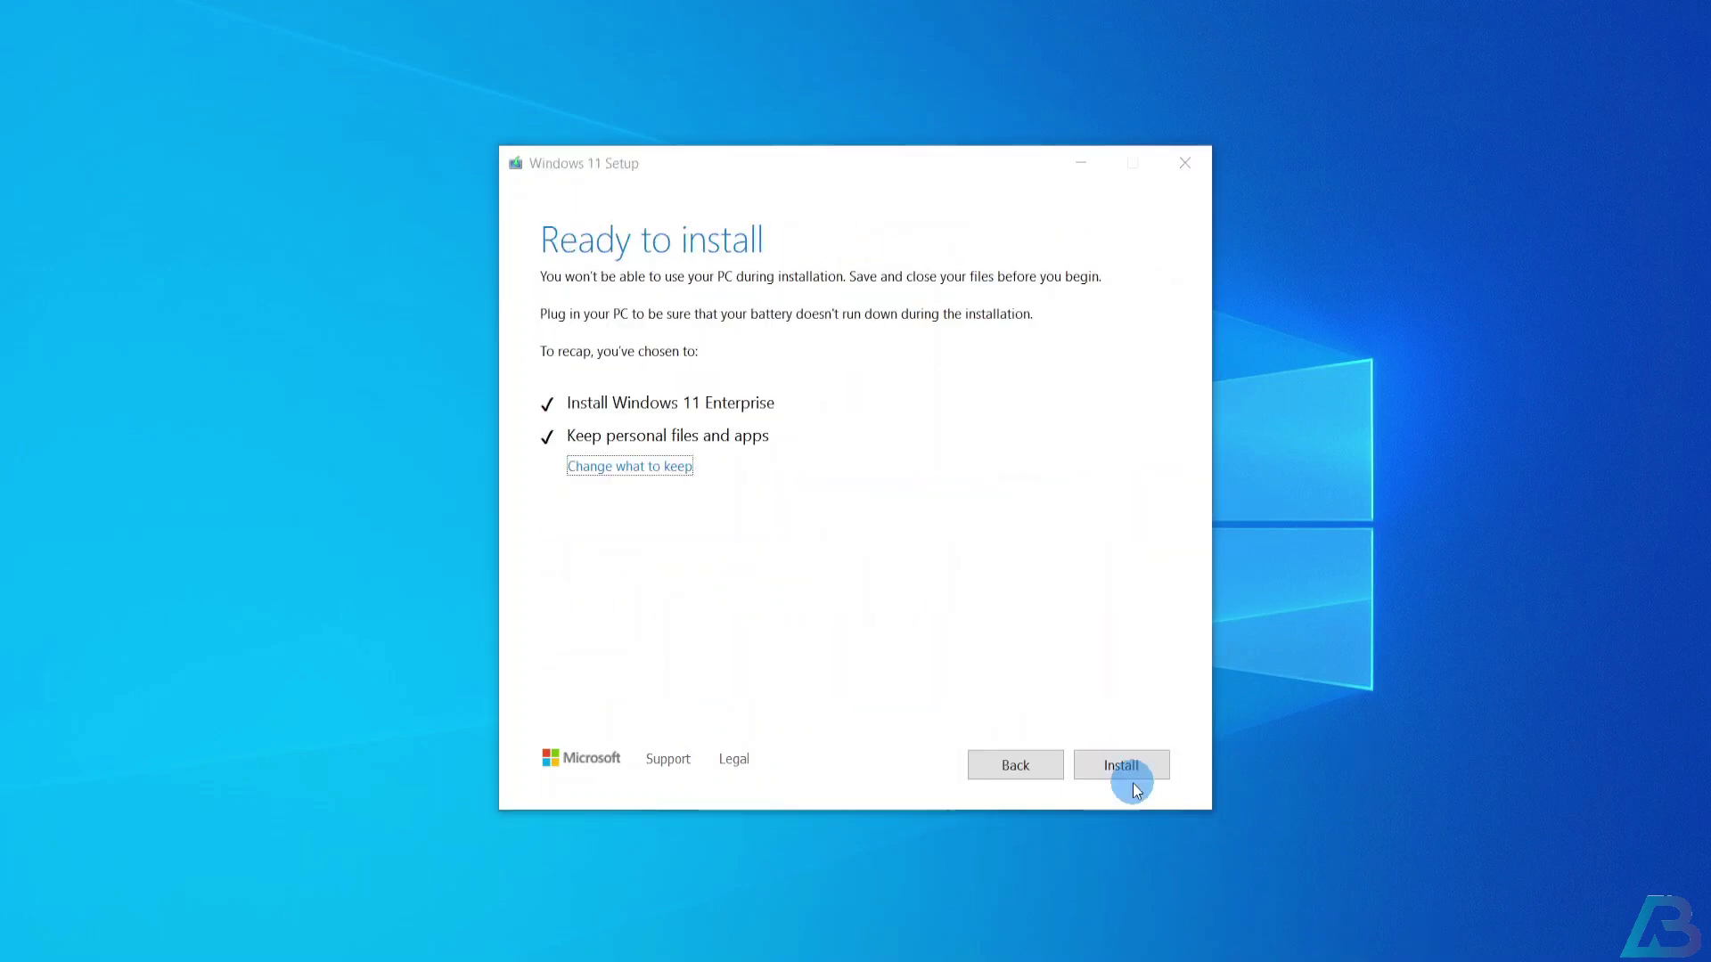
Continue past the updates step so the Windows 11 installation begins
click(1127, 768)
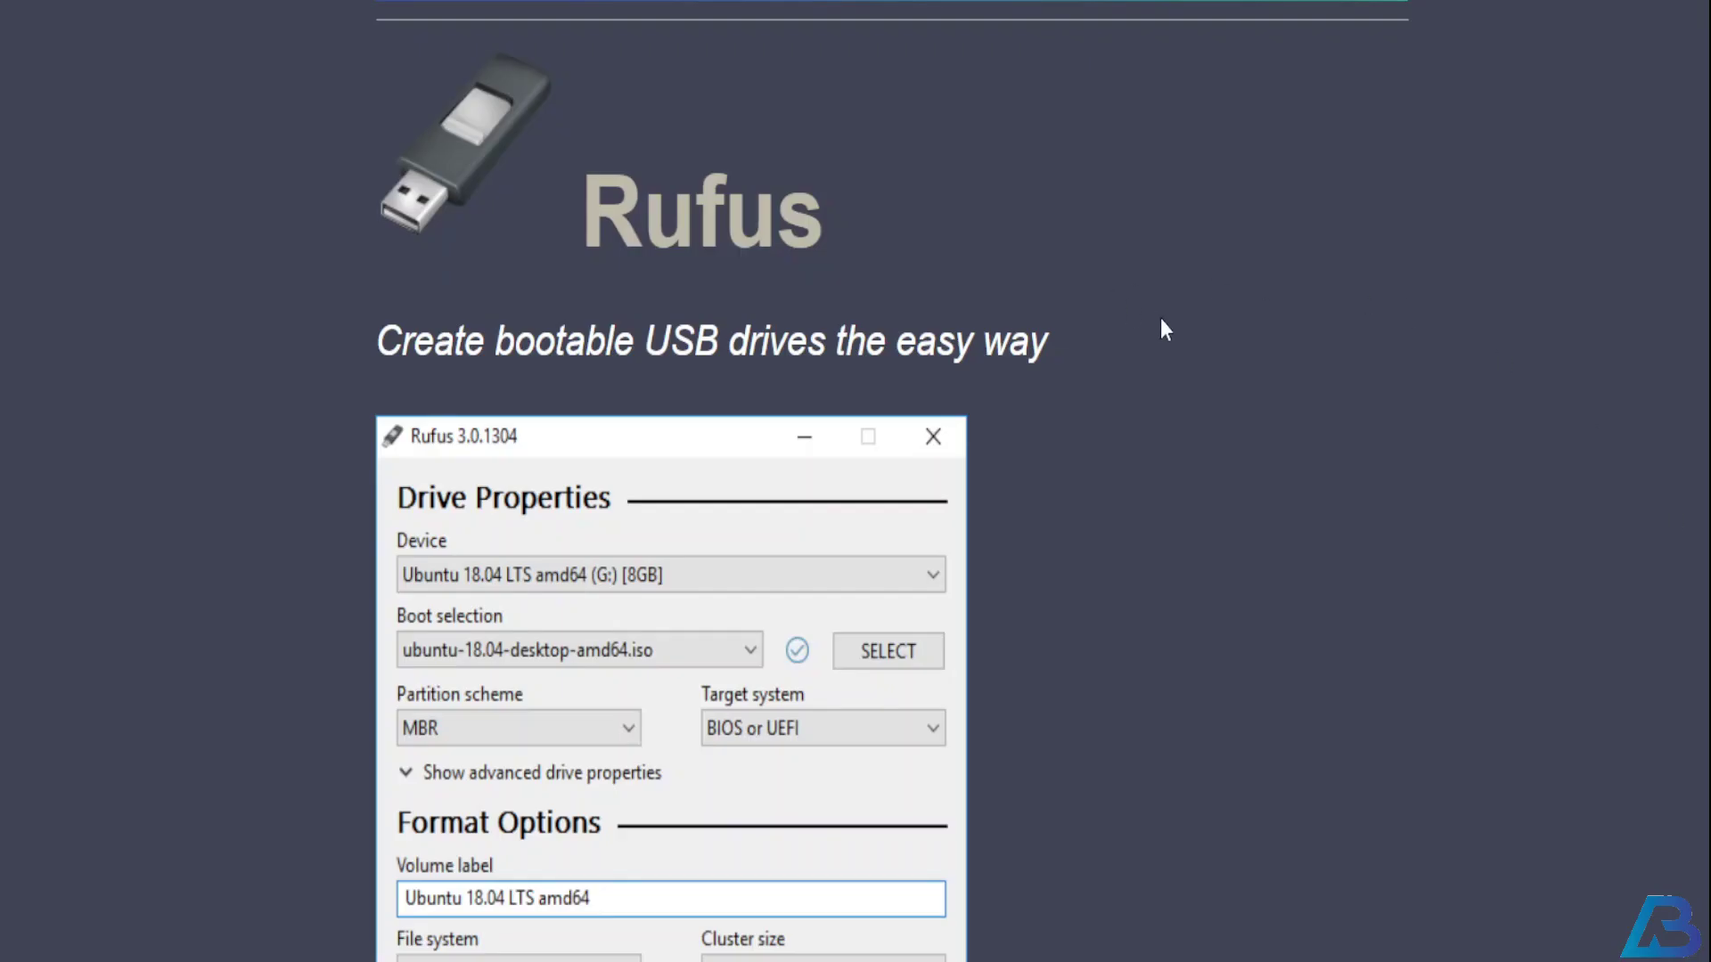
Download Rufus 3.15 (1.1 MB) from the Rufus website's Download section
scroll(1160, 318, down, 6)
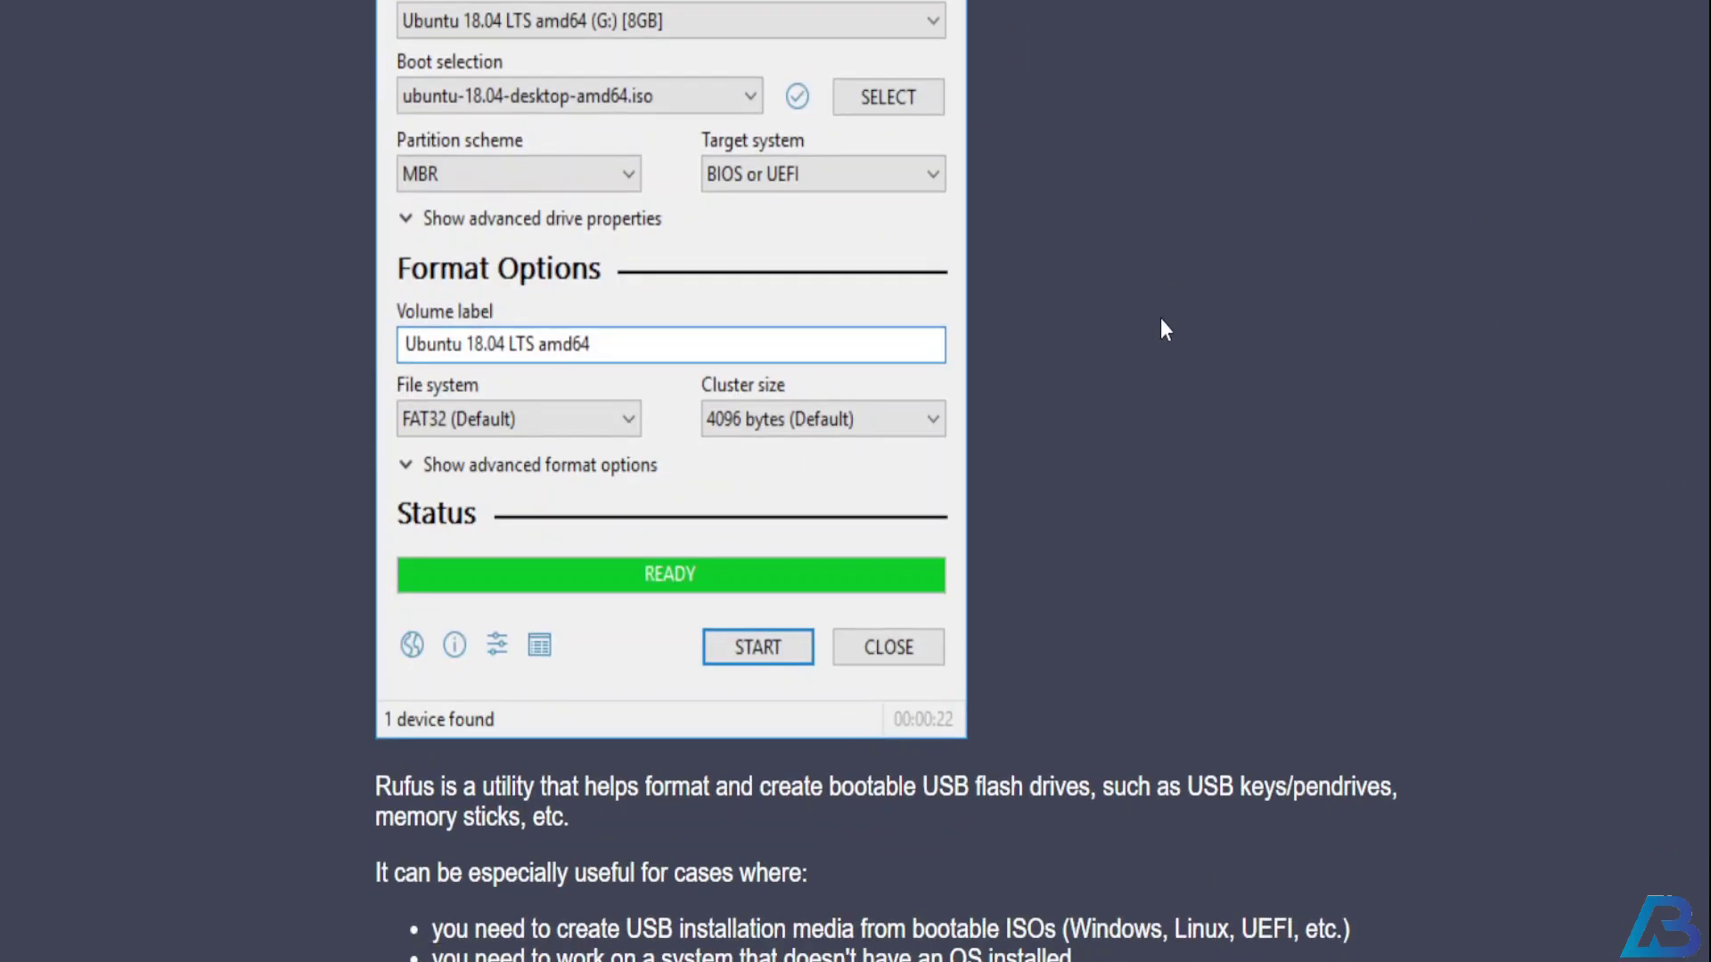
scroll(1161, 319, down, 8)
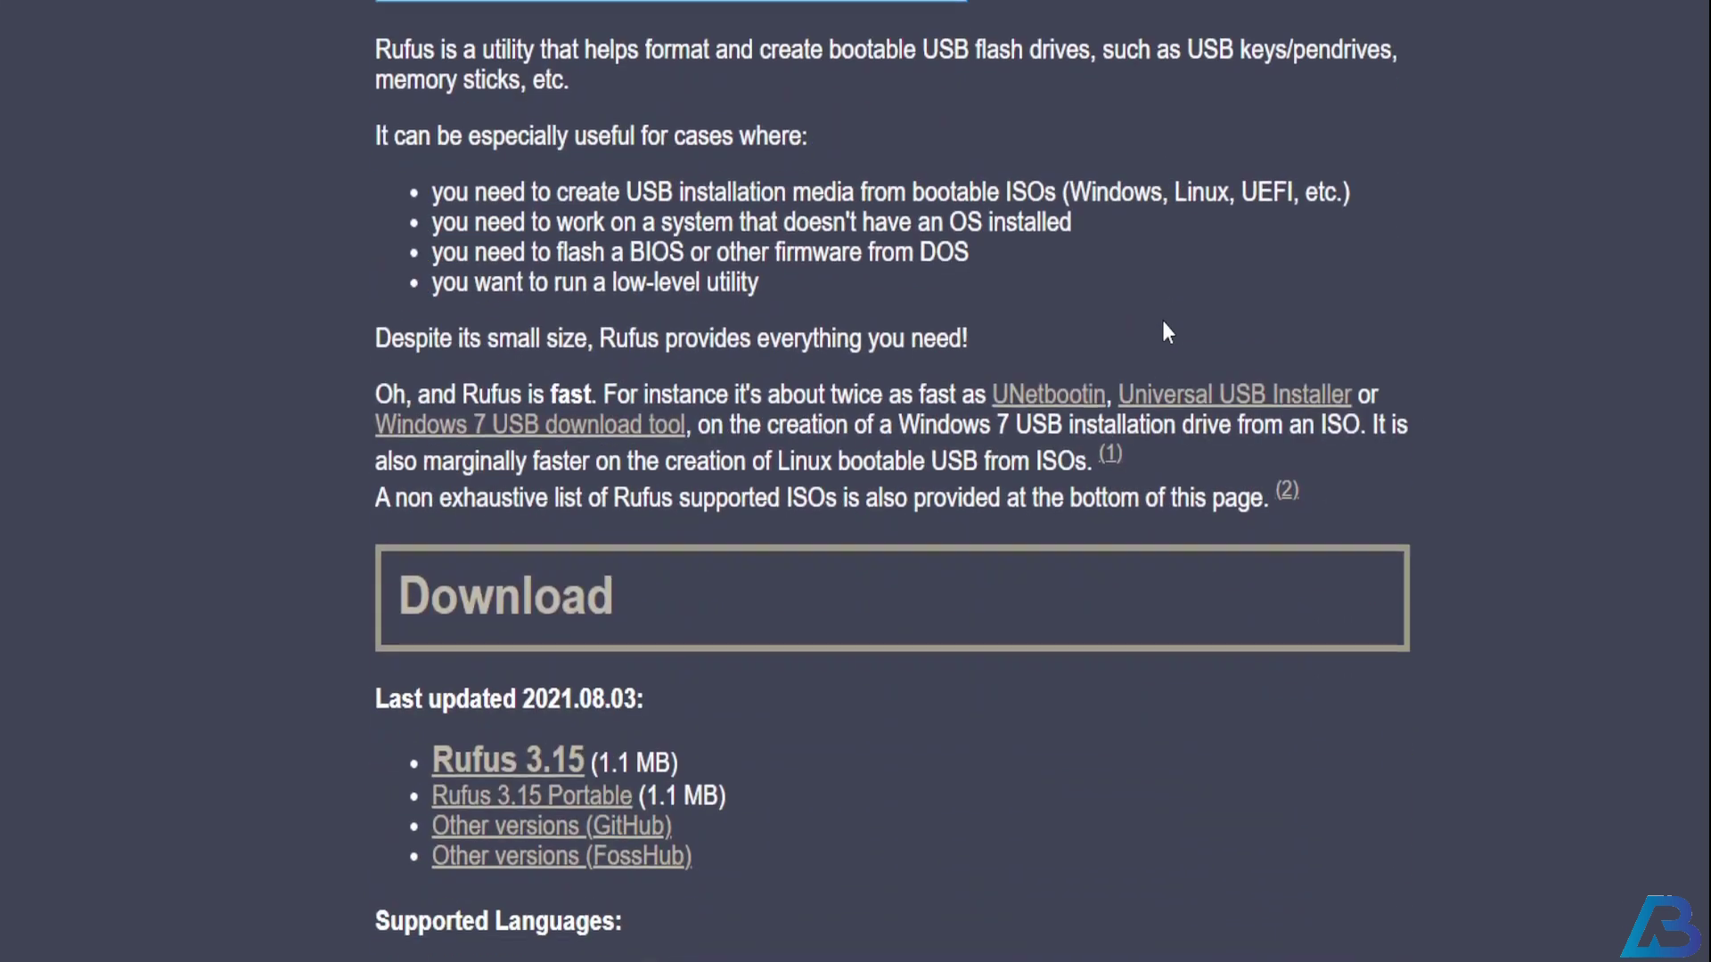
scroll(1163, 324, down, 2)
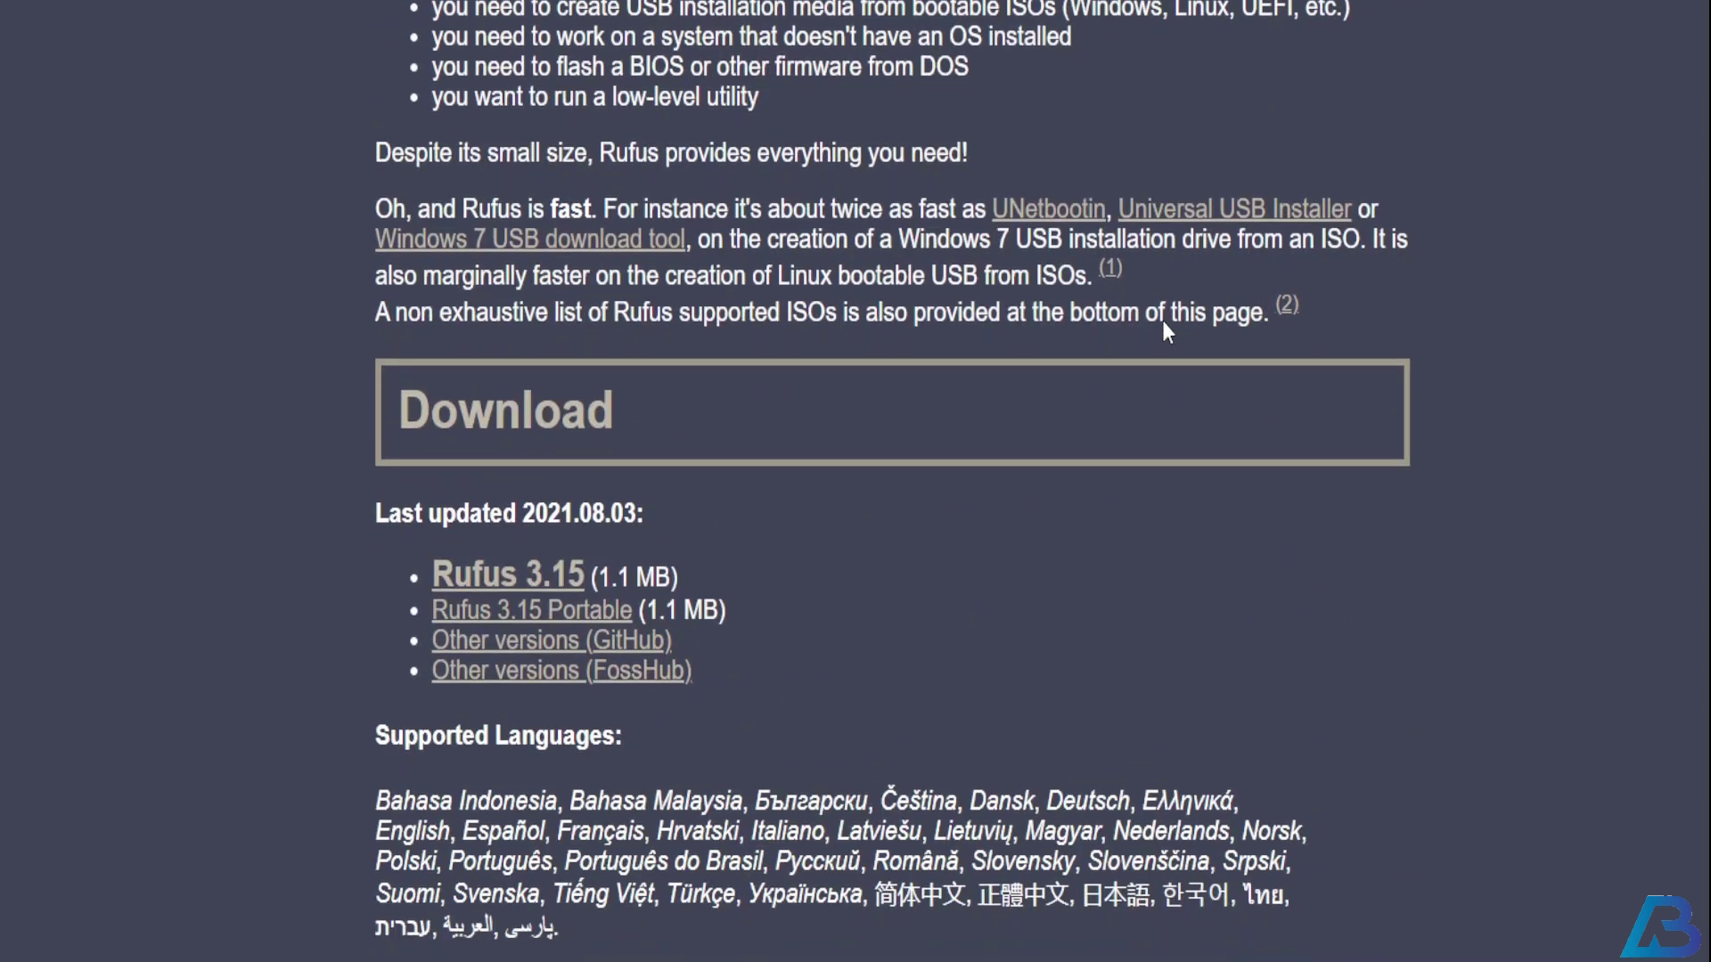
click(555, 577)
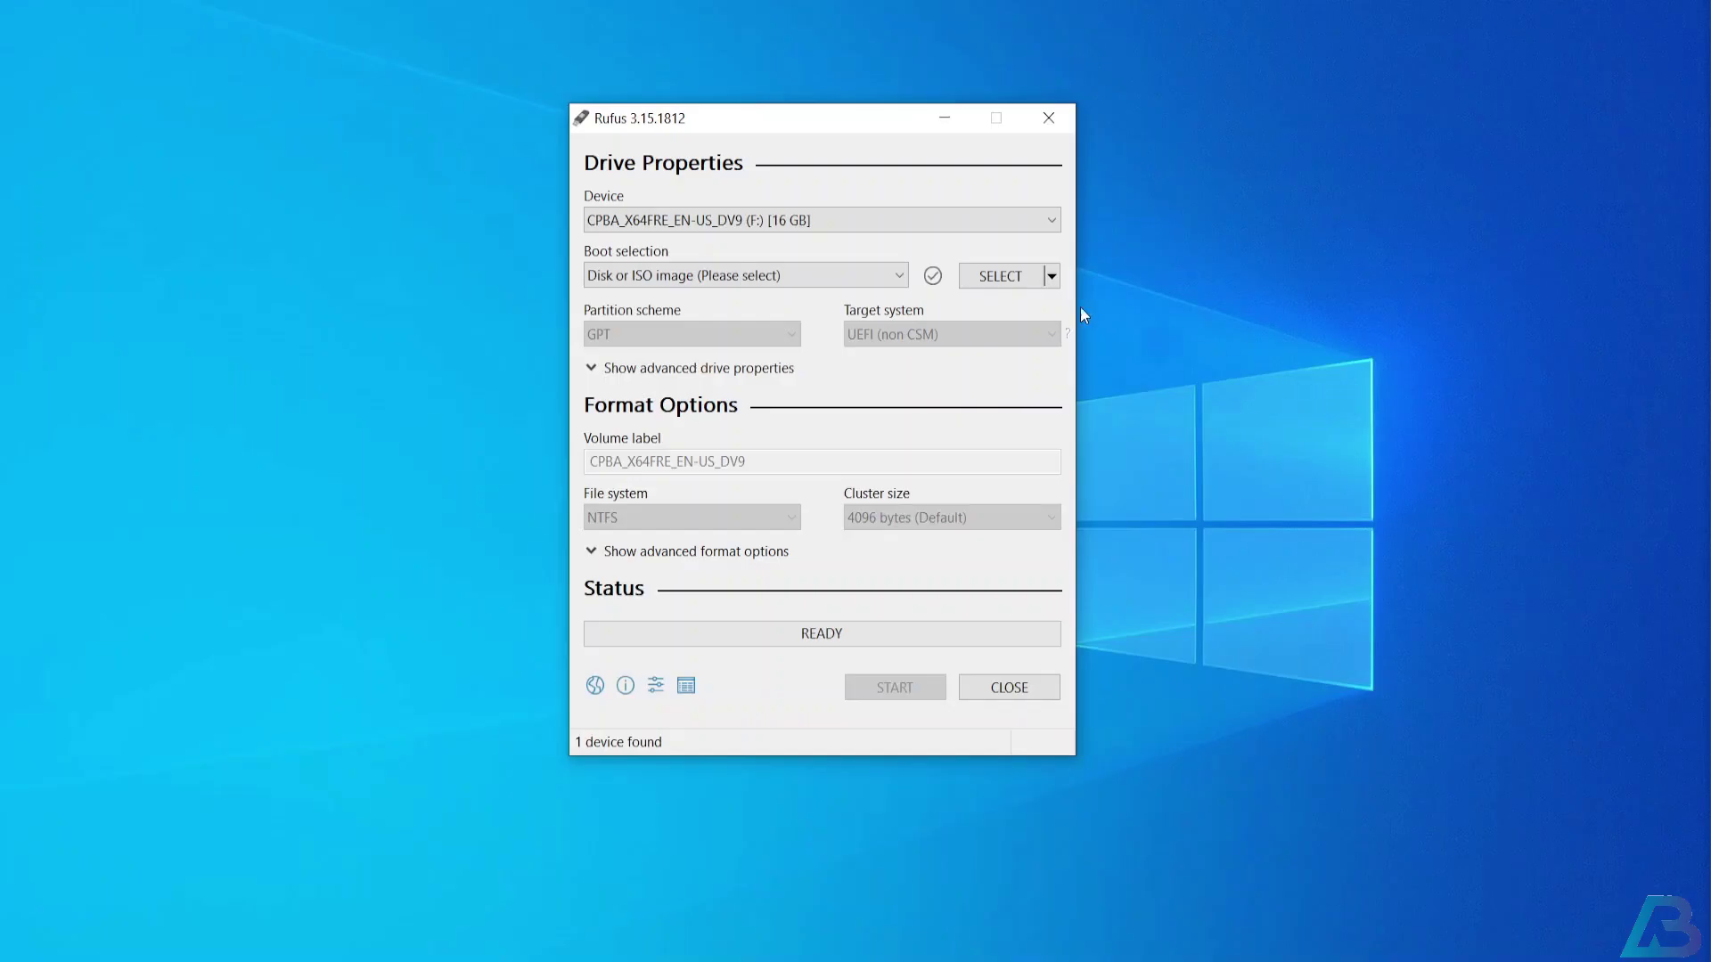
Load the Windows 11 Insider Preview ISO into Rufus and start writing it to the 16 GB USB drive
click(1030, 282)
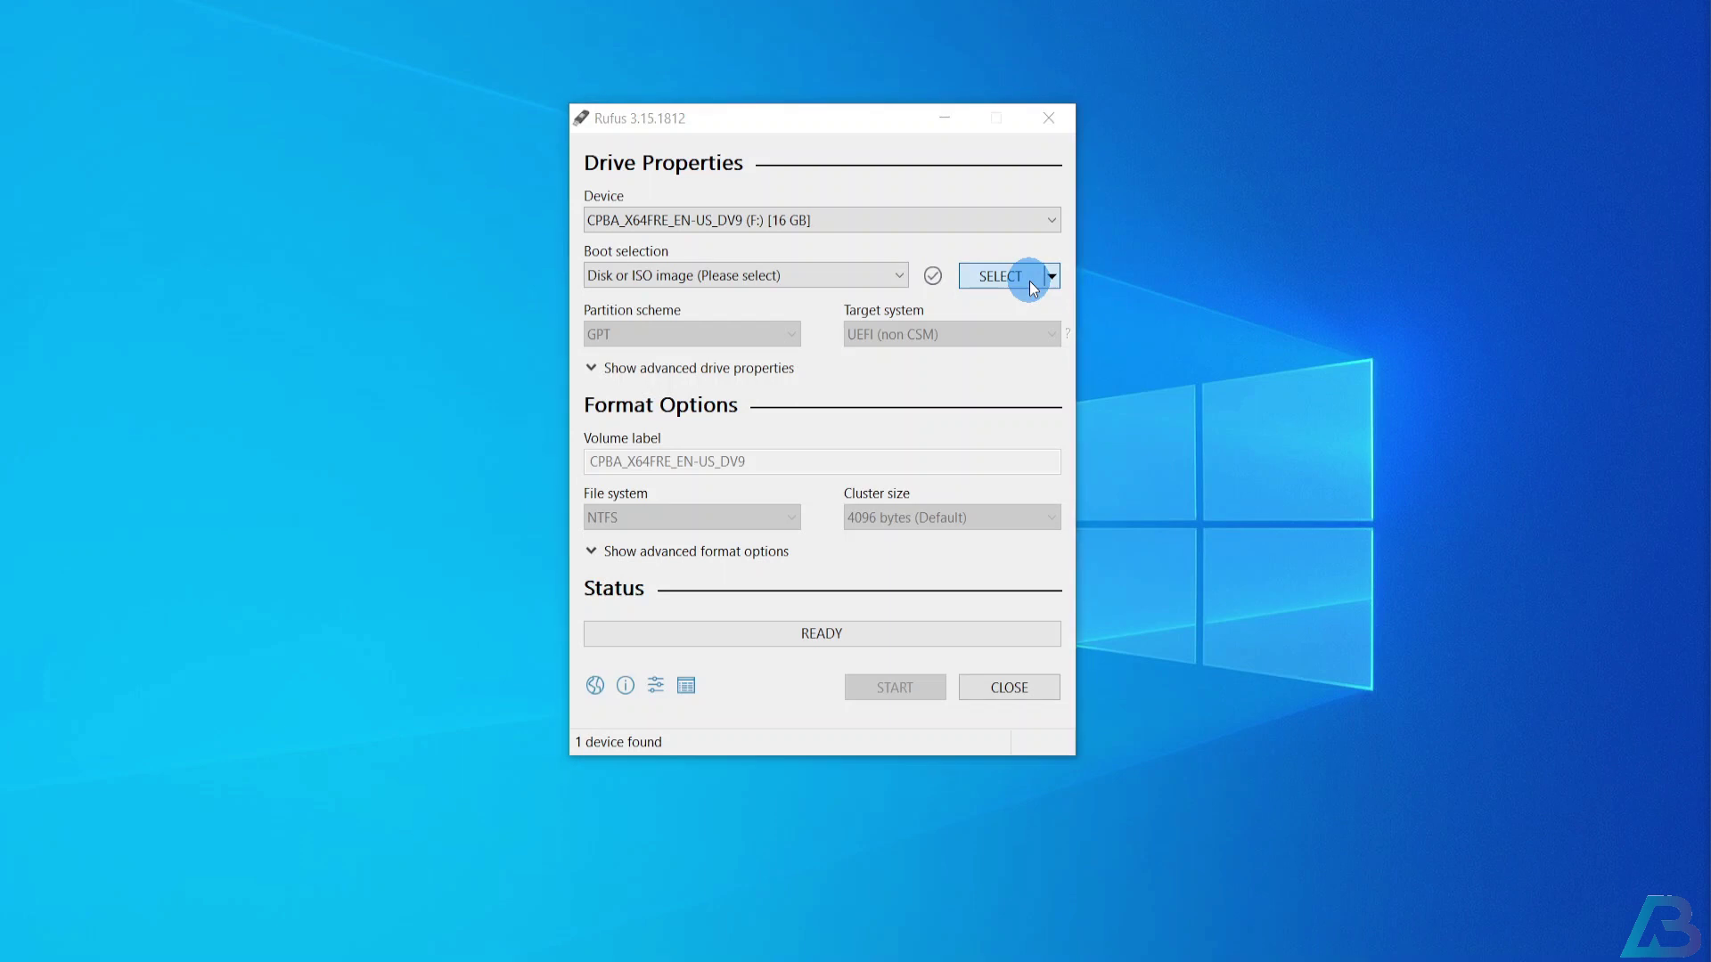
click(928, 336)
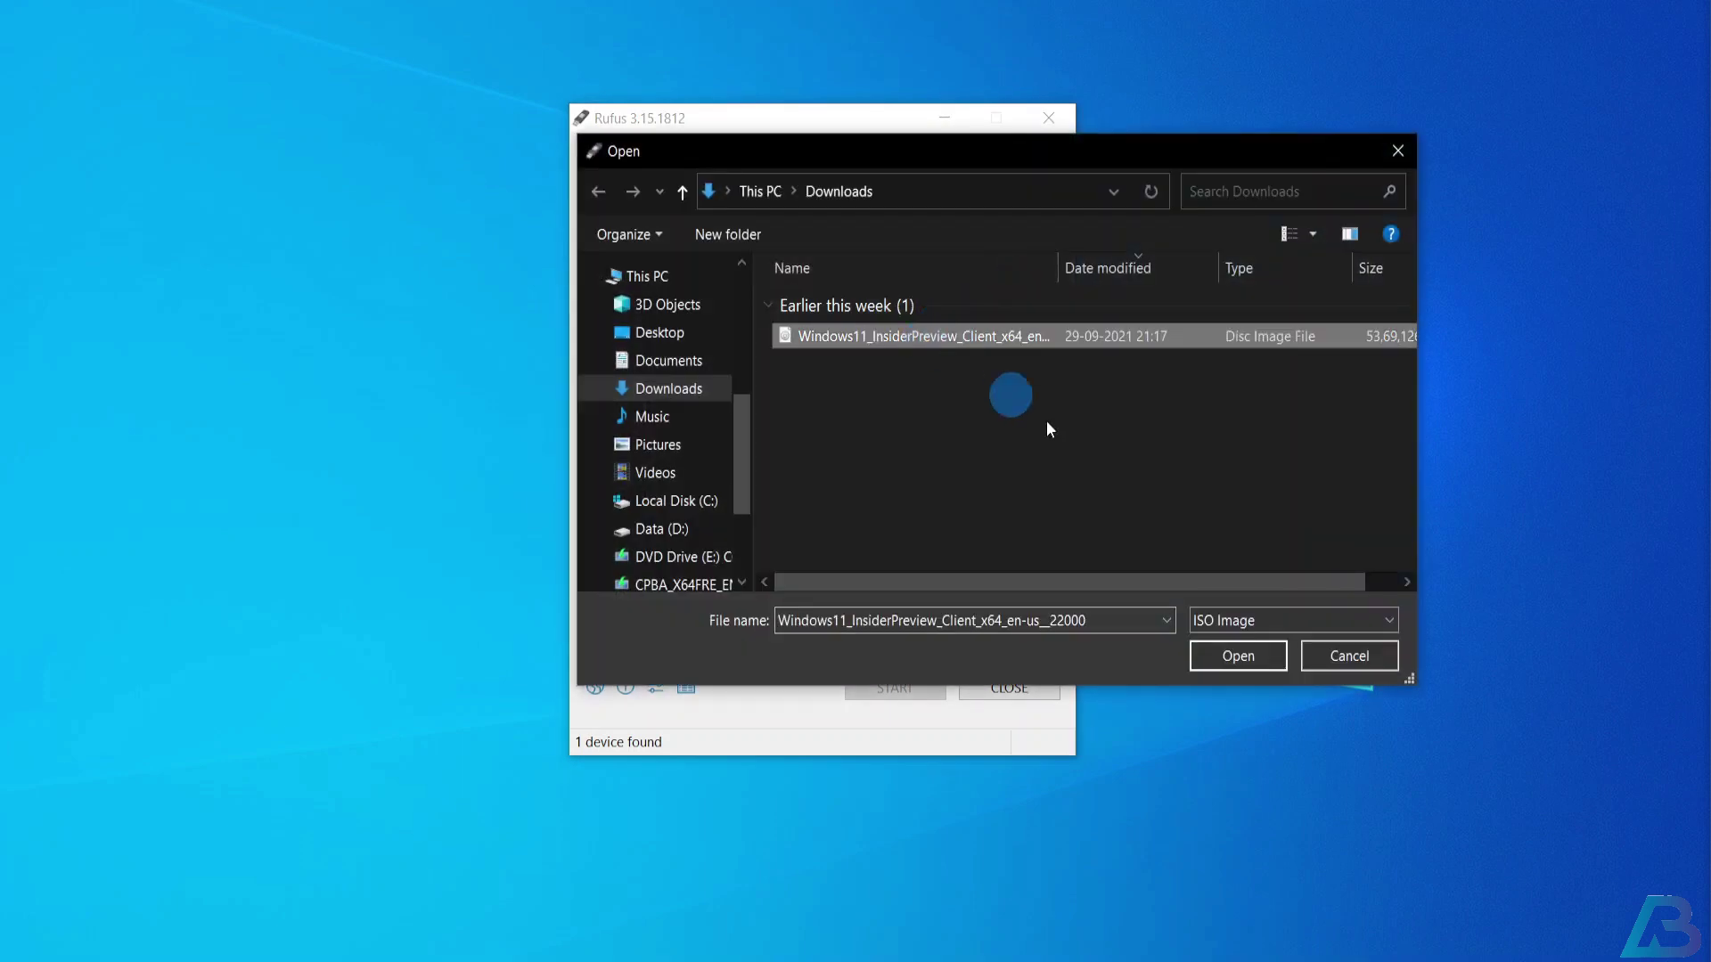
click(1237, 656)
click(886, 739)
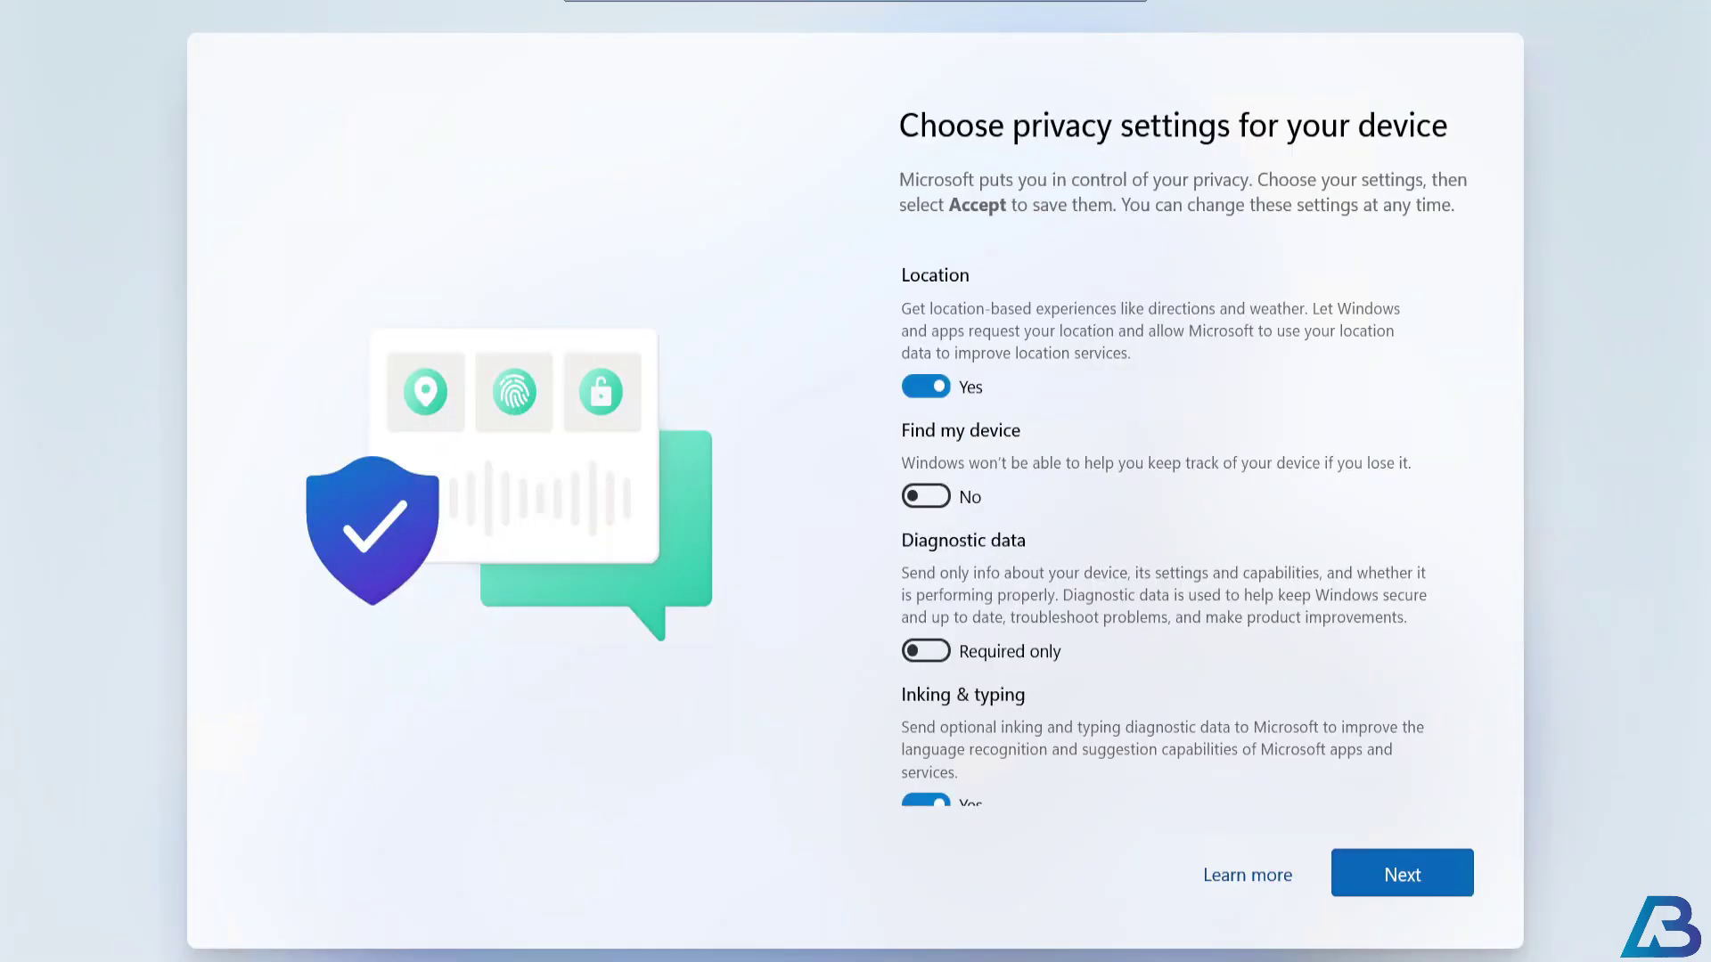
Accept the default privacy settings to complete setup and reach the Windows 11 desktop
click(1397, 870)
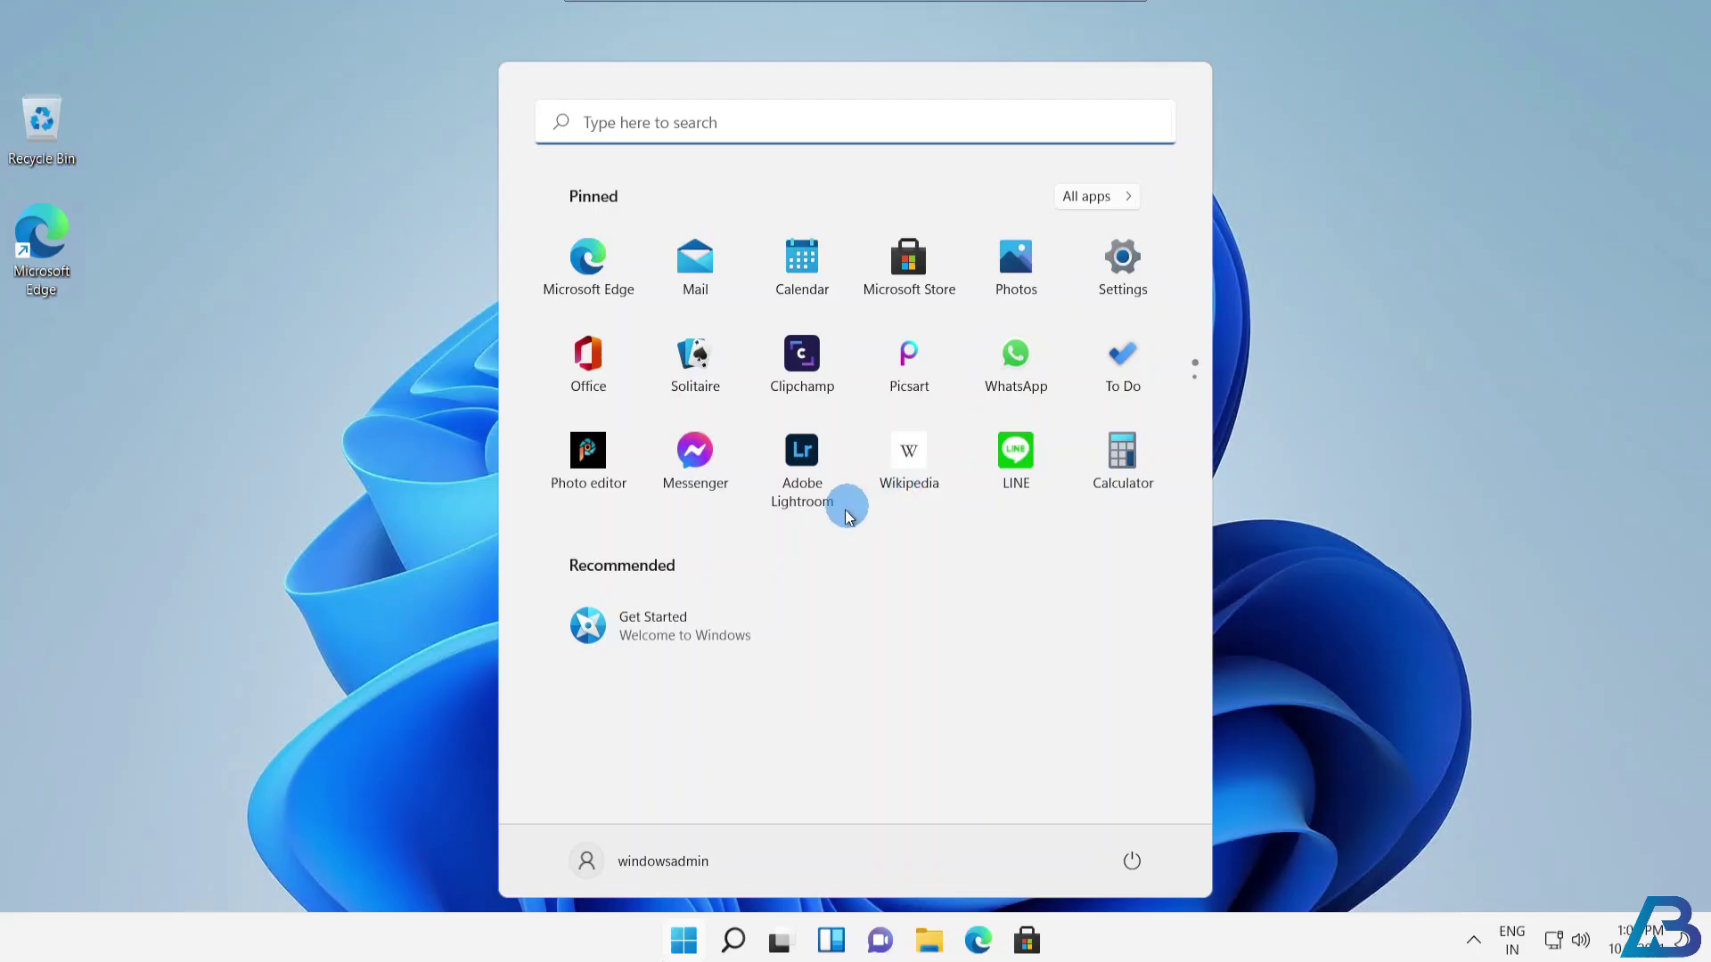